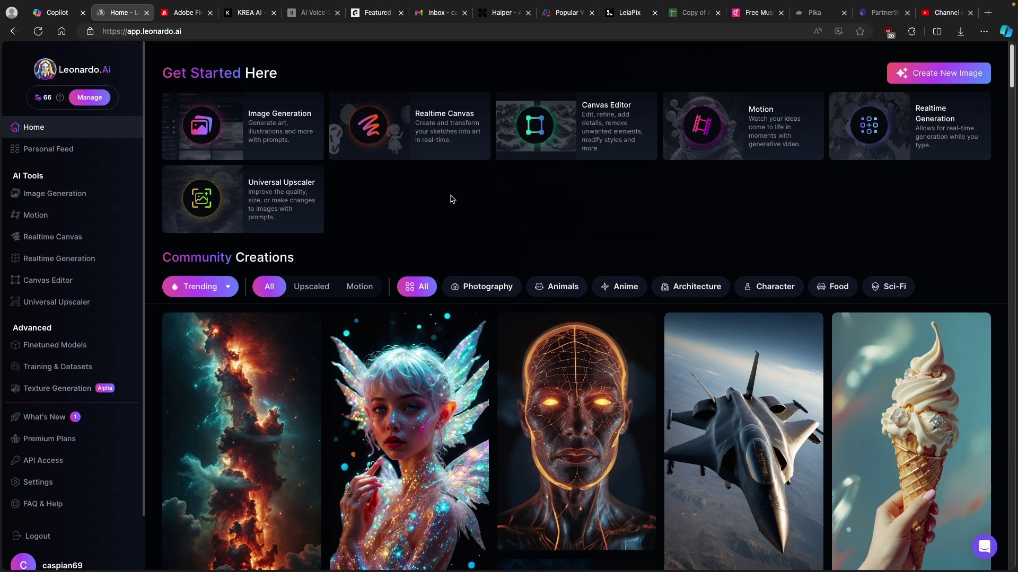
{"action": "scroll", "coordinate": [497, 208], "scroll_direction": "down", "scroll_amount": 2}
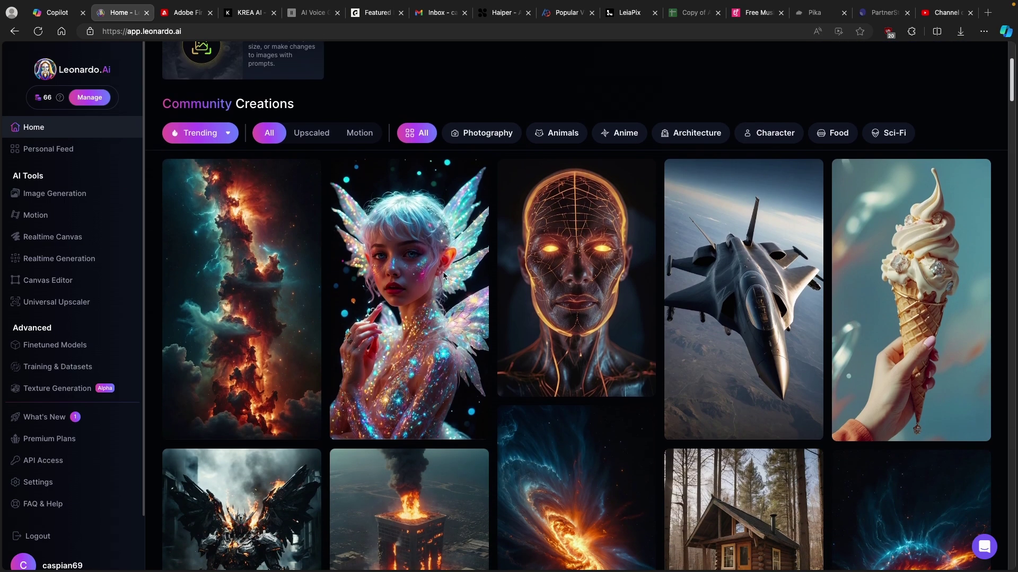
{"action": "scroll", "coordinate": [533, 232], "scroll_direction": "down", "scroll_amount": 3}
{"action": "scroll", "coordinate": [533, 233], "scroll_direction": "down", "scroll_amount": 3}
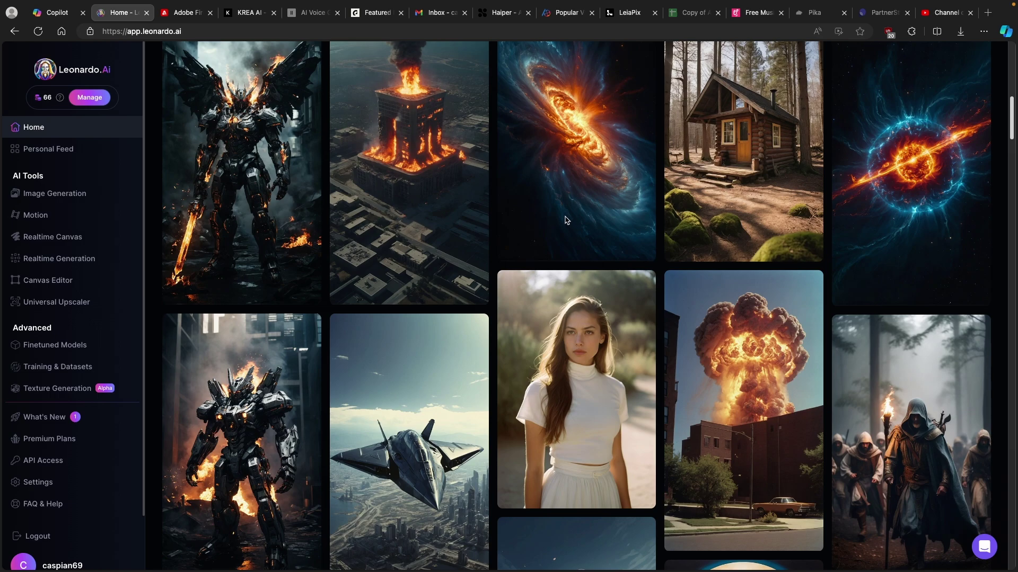
{"action": "scroll", "coordinate": [565, 221], "scroll_direction": "down", "scroll_amount": 5}
{"action": "scroll", "coordinate": [565, 220], "scroll_direction": "down", "scroll_amount": 5}
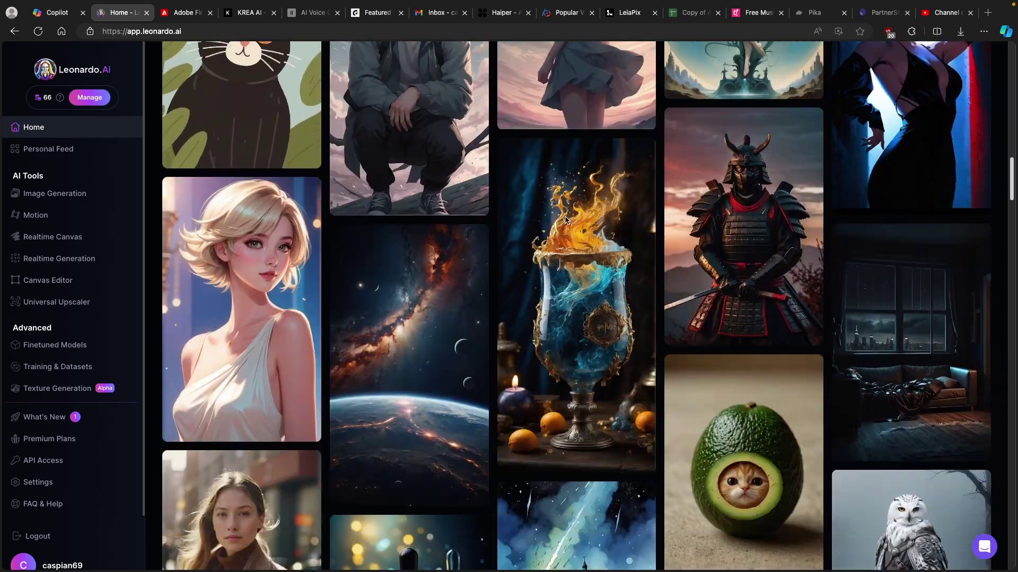
{"action": "scroll", "coordinate": [570, 219], "scroll_direction": "down", "scroll_amount": 5}
{"action": "scroll", "coordinate": [575, 217], "scroll_direction": "down", "scroll_amount": 5}
{"action": "scroll", "coordinate": [576, 217], "scroll_direction": "down", "scroll_amount": 5}
{"action": "scroll", "coordinate": [581, 214], "scroll_direction": "down", "scroll_amount": 5}
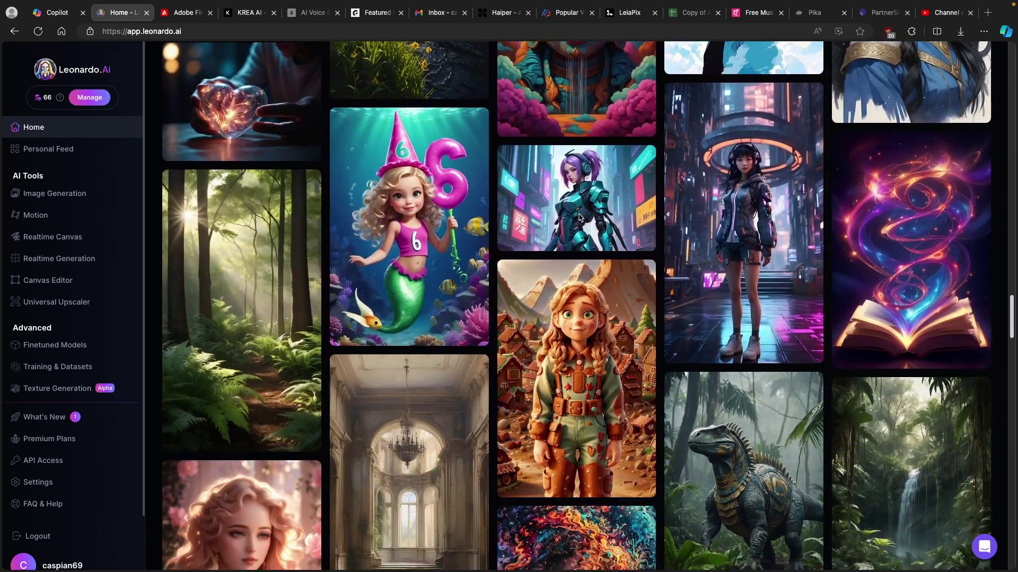
Copy the cyberpunk anime girl image's prompt from its details, then close the details.
{"action": "left_click", "coordinate": [590, 159]}
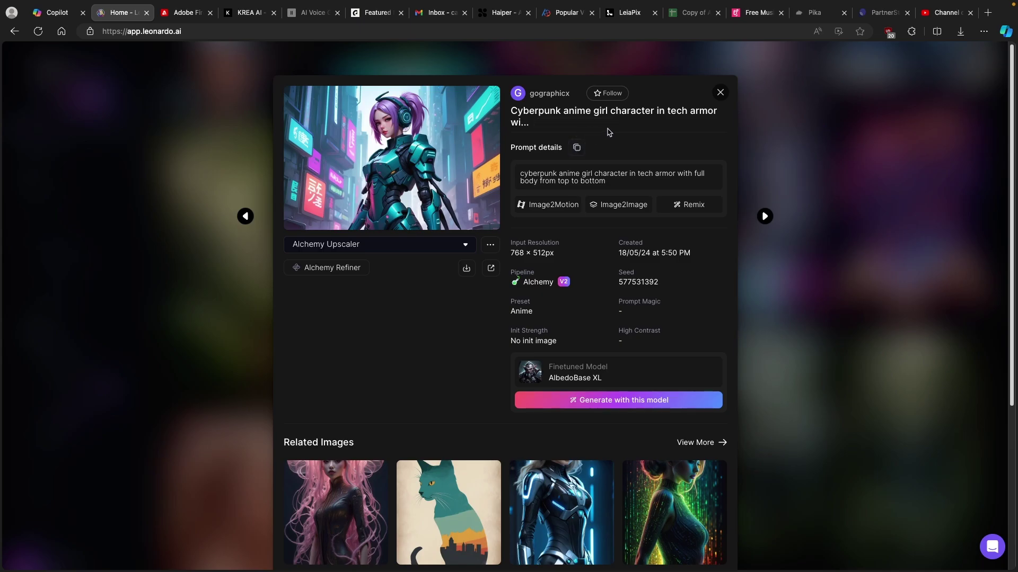
{"action": "left_click", "coordinate": [577, 147]}
{"action": "left_click", "coordinate": [722, 93]}
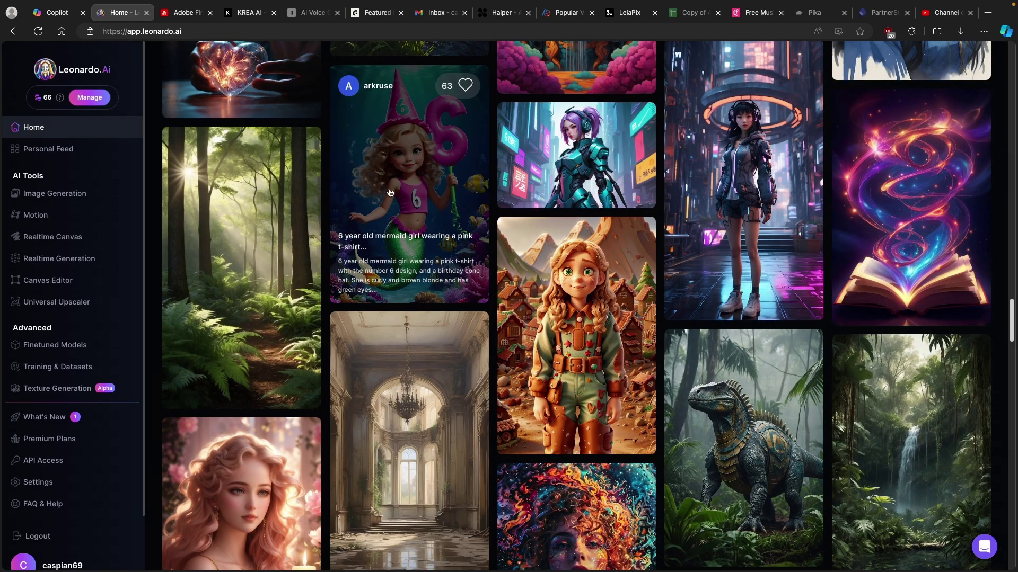
{"action": "left_click", "coordinate": [89, 98]}
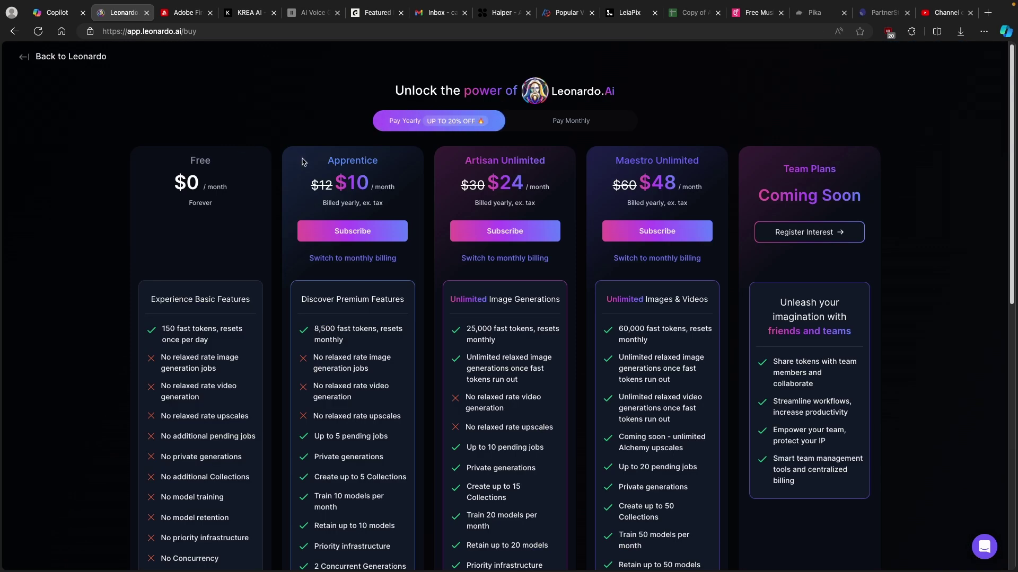
{"action": "left_click_drag", "start_coordinate": [163, 329], "coordinate": [211, 341]}
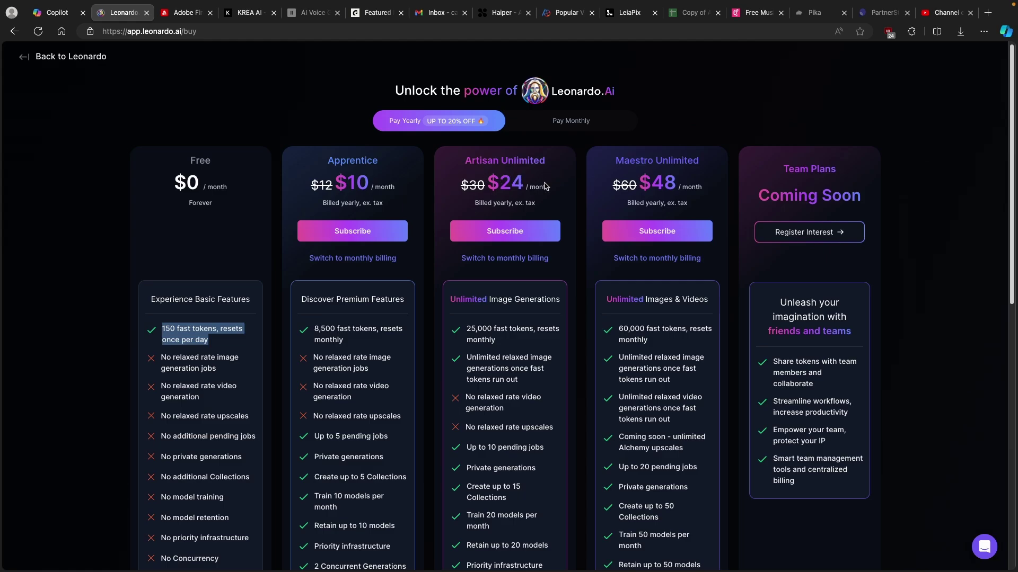
{"action": "scroll", "coordinate": [546, 185], "scroll_direction": "down", "scroll_amount": 1}
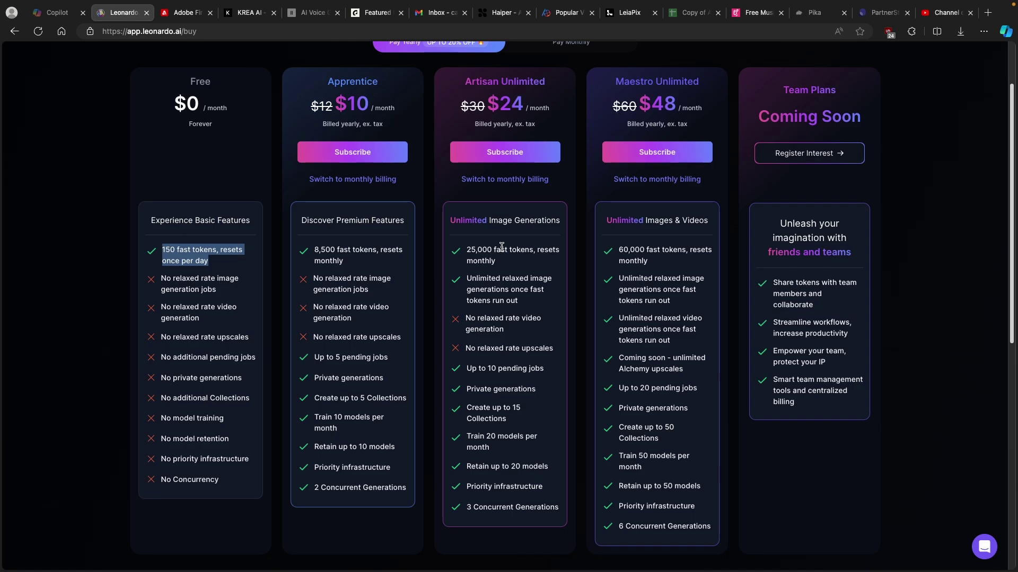
{"action": "scroll", "coordinate": [501, 247], "scroll_direction": "up", "scroll_amount": 2}
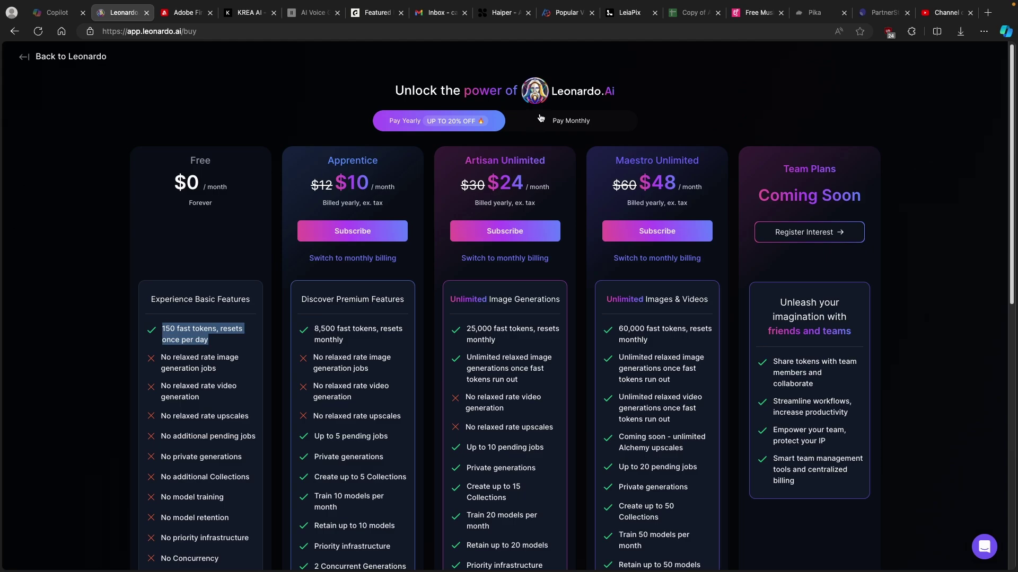
Return to the dashboard, open Image Generation, and keep the 16:9 aspect ratio.
{"action": "left_click", "coordinate": [32, 58]}
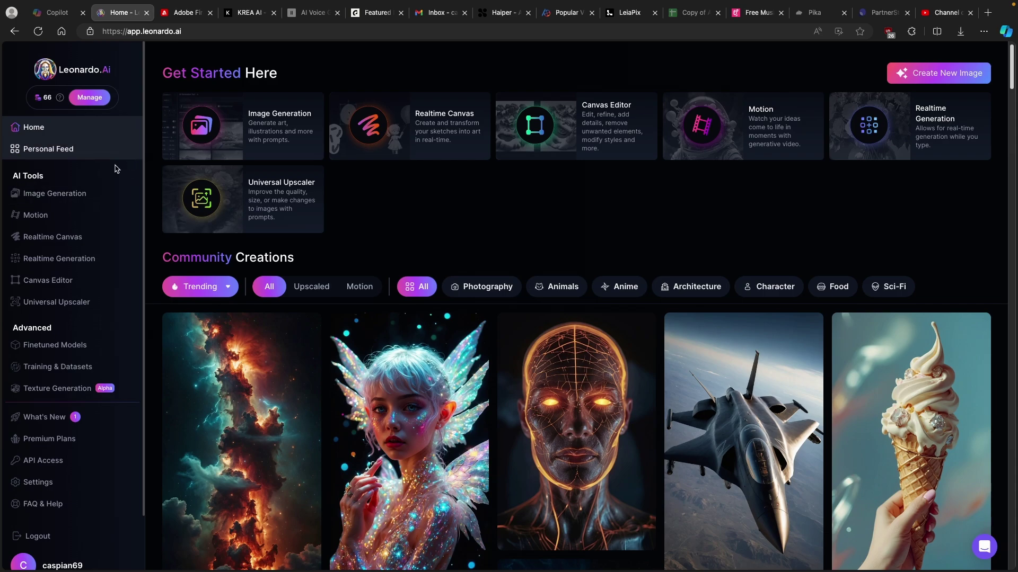
{"action": "left_click", "coordinate": [55, 195]}
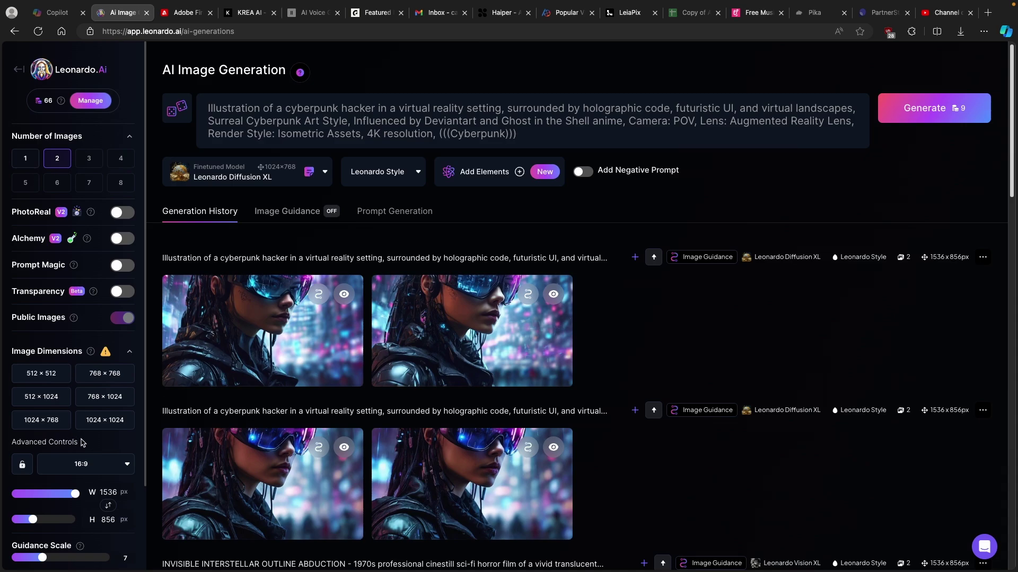
{"action": "left_click", "coordinate": [97, 465]}
{"action": "scroll", "coordinate": [99, 474], "scroll_direction": "down", "scroll_amount": 1}
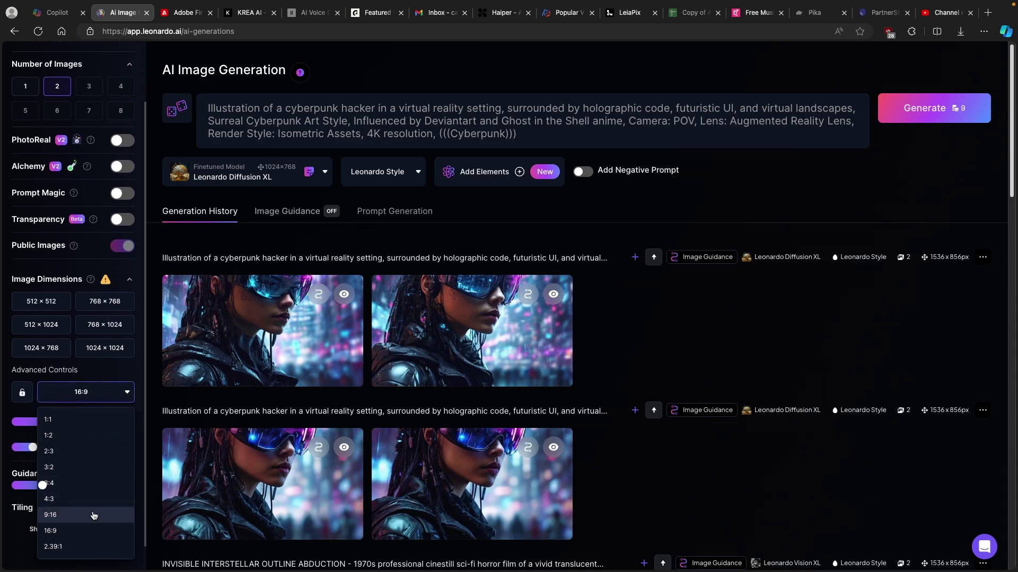
{"action": "left_click", "coordinate": [104, 375]}
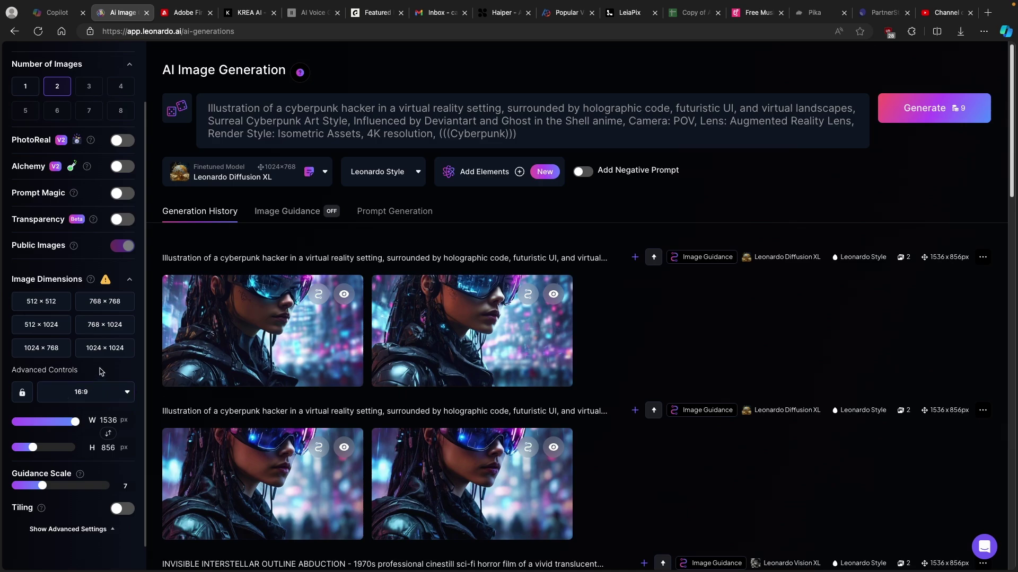
Replace the prompt with the copied cyberpunk girl prompt and switch to AlbedoBase XL.
{"action": "left_click_drag", "start_coordinate": [521, 133], "coordinate": [209, 109]}
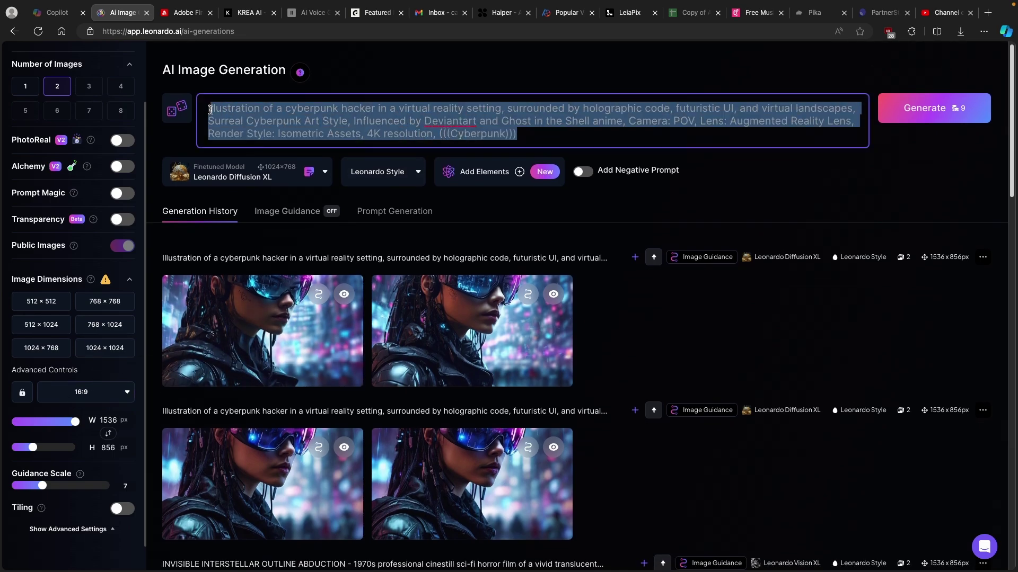
{"action": "key", "text": "ctrl+v"}
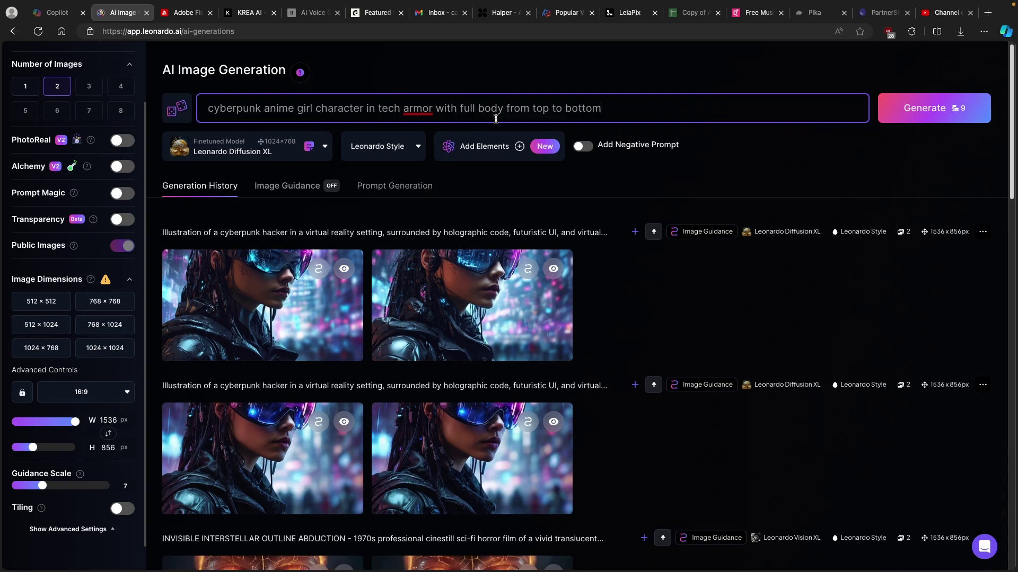
{"action": "left_click", "coordinate": [209, 151]}
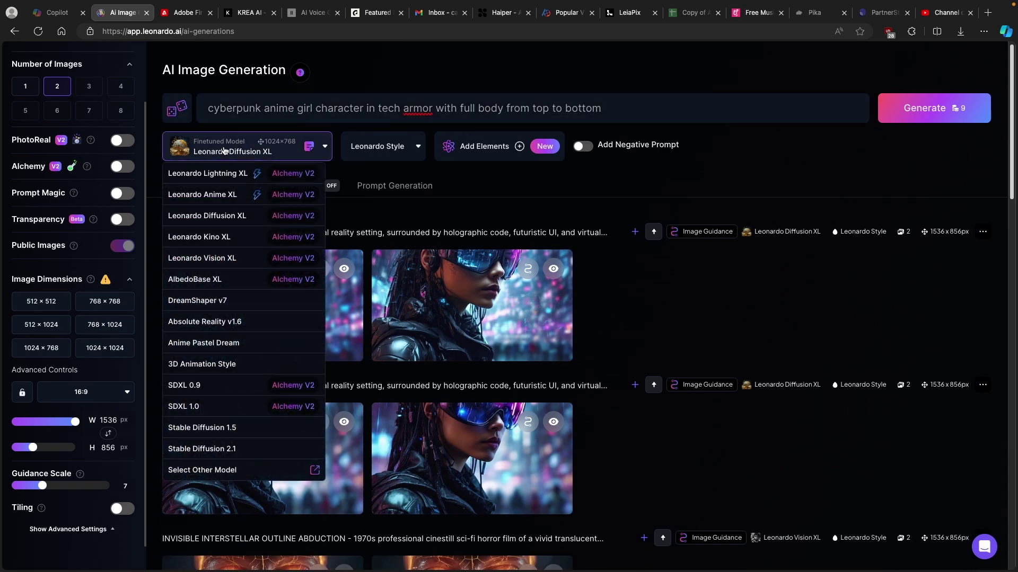
{"action": "left_click", "coordinate": [217, 279]}
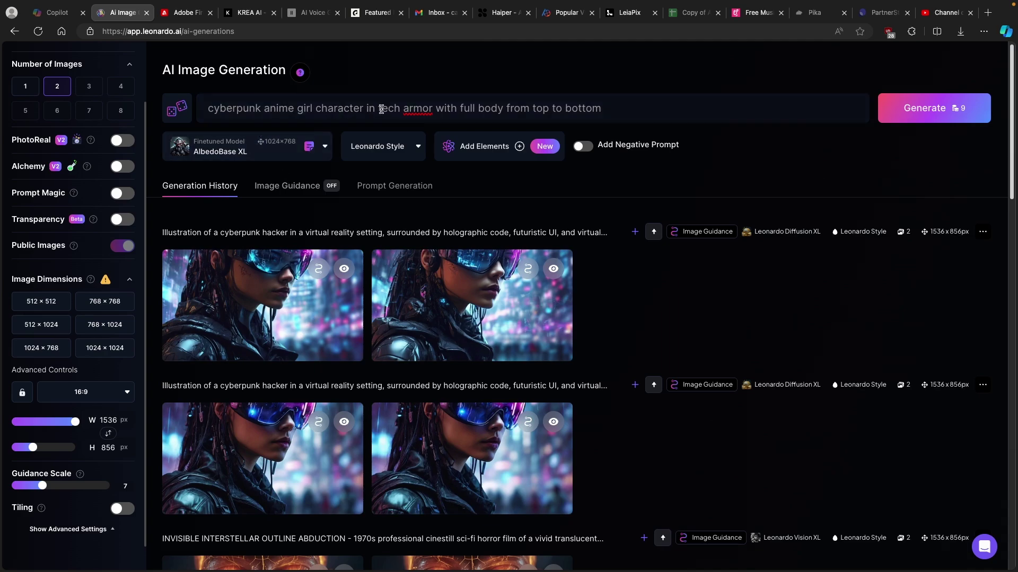
Keep Leonardo Style, skip all style elements, and generate the images.
{"action": "left_click", "coordinate": [397, 148]}
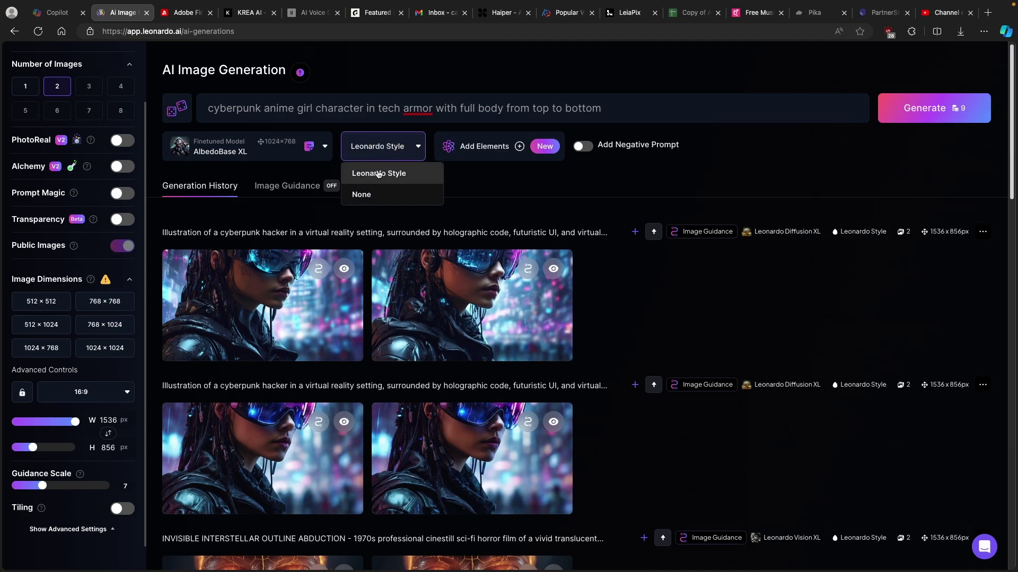
{"action": "left_click", "coordinate": [381, 148]}
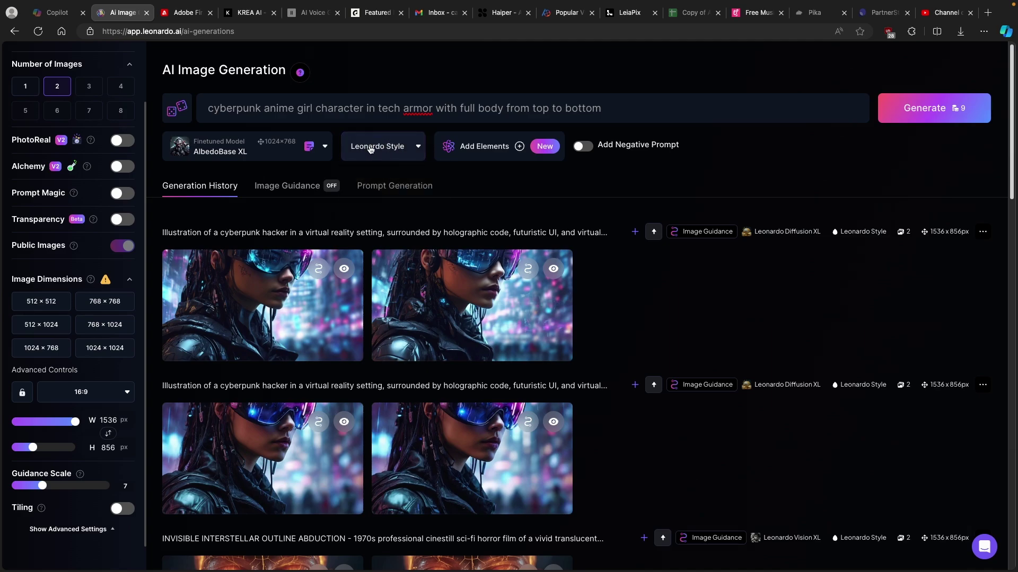
{"action": "left_click", "coordinate": [506, 150]}
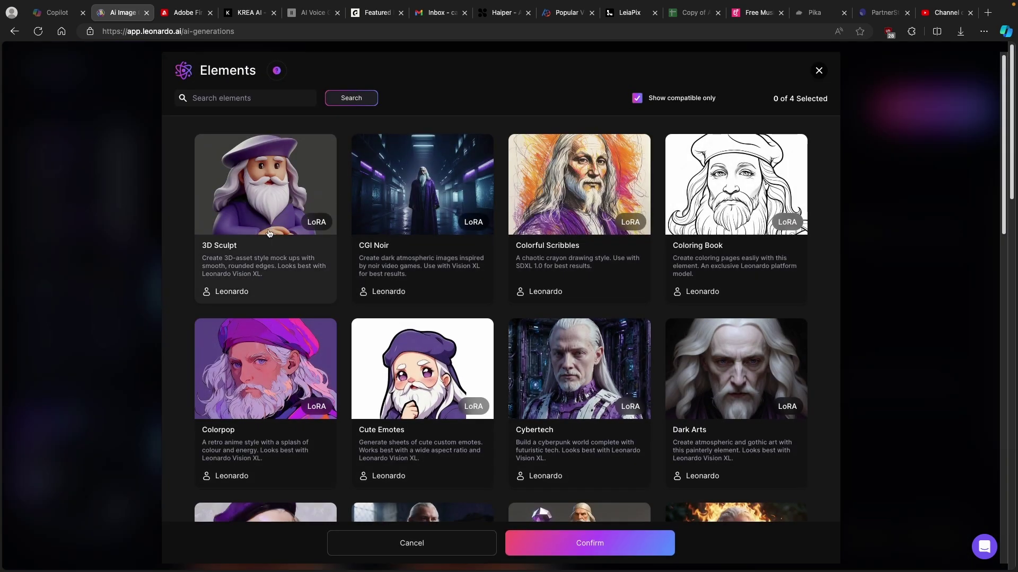
{"action": "scroll", "coordinate": [445, 267], "scroll_direction": "down", "scroll_amount": 1}
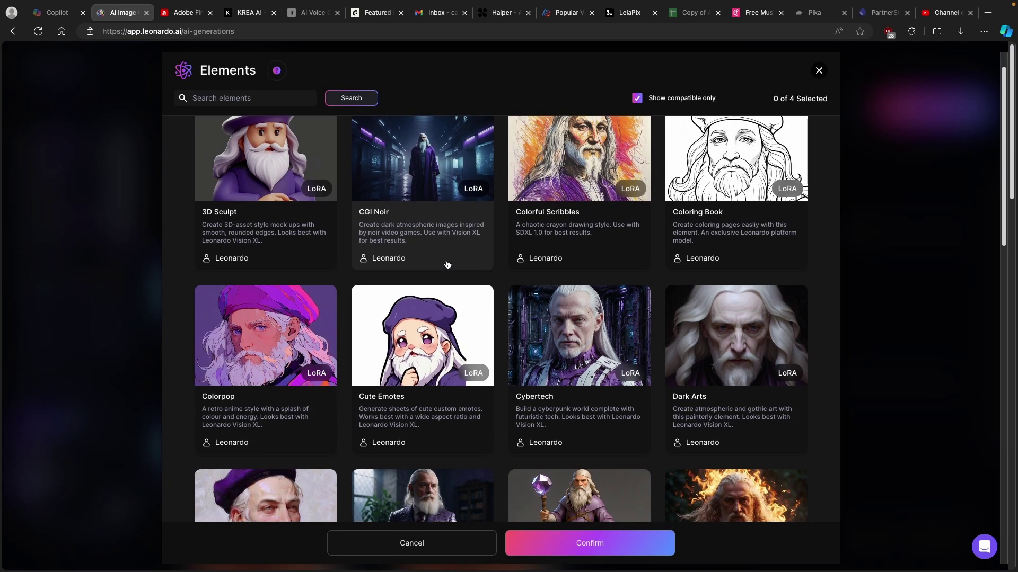
{"action": "scroll", "coordinate": [445, 297], "scroll_direction": "down", "scroll_amount": 1}
{"action": "scroll", "coordinate": [436, 320], "scroll_direction": "down", "scroll_amount": 2}
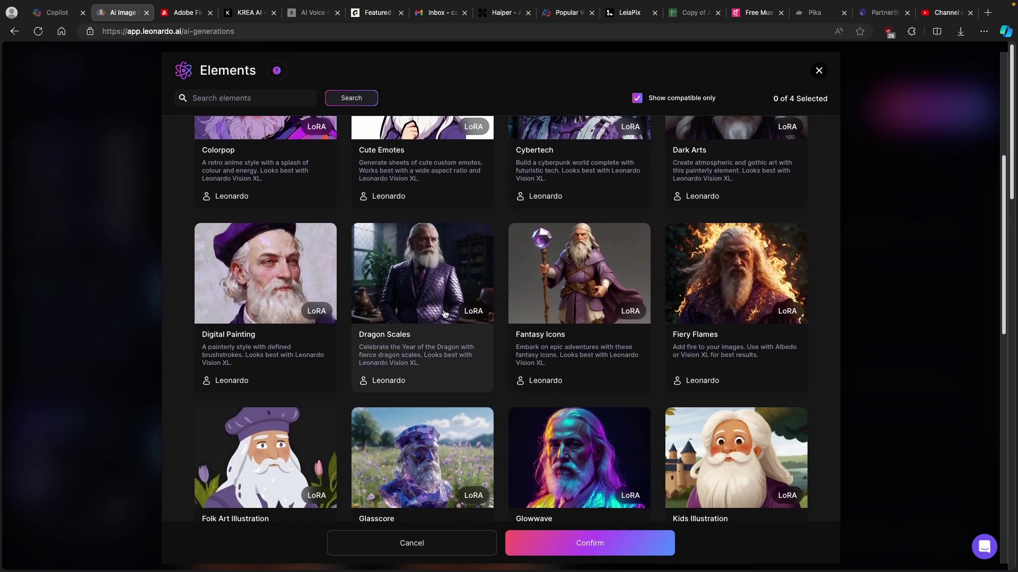
{"action": "scroll", "coordinate": [449, 398], "scroll_direction": "down", "scroll_amount": 2}
{"action": "scroll", "coordinate": [454, 435], "scroll_direction": "down", "scroll_amount": 1}
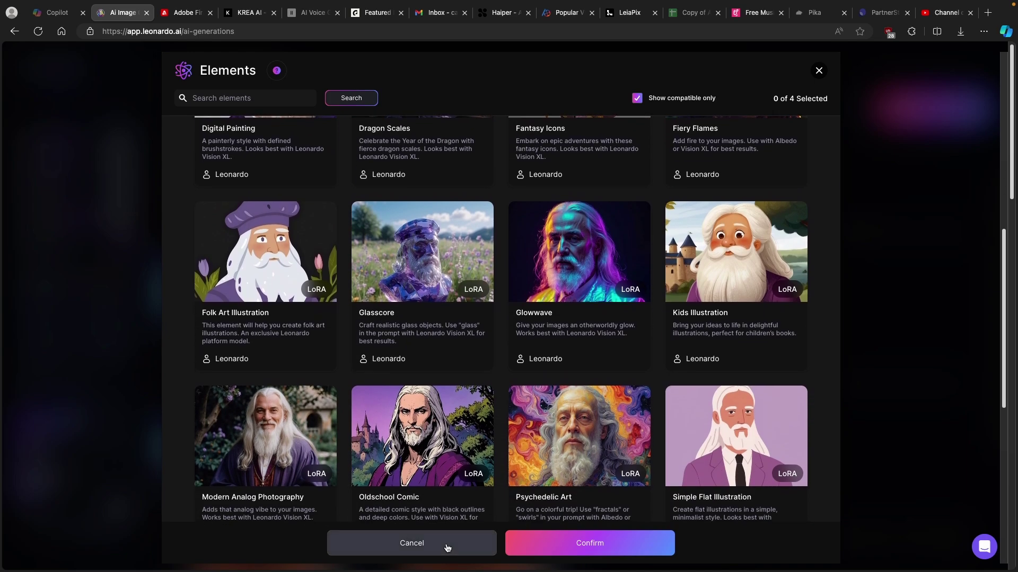
{"action": "left_click", "coordinate": [447, 544]}
{"action": "left_click", "coordinate": [944, 121]}
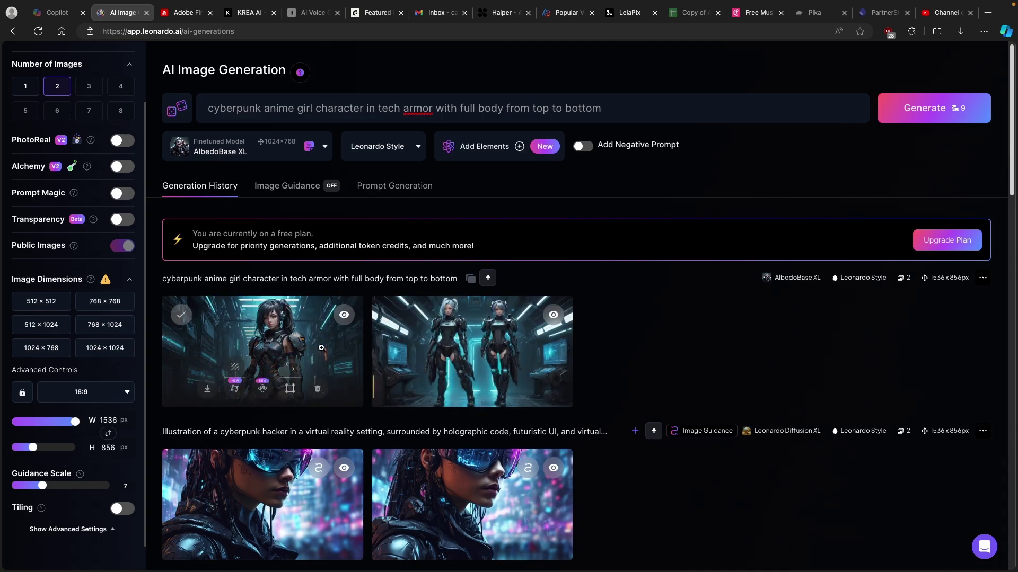
Download the first generated cyberpunk girl image at full size, then switch to KREA.
{"action": "left_click", "coordinate": [322, 348]}
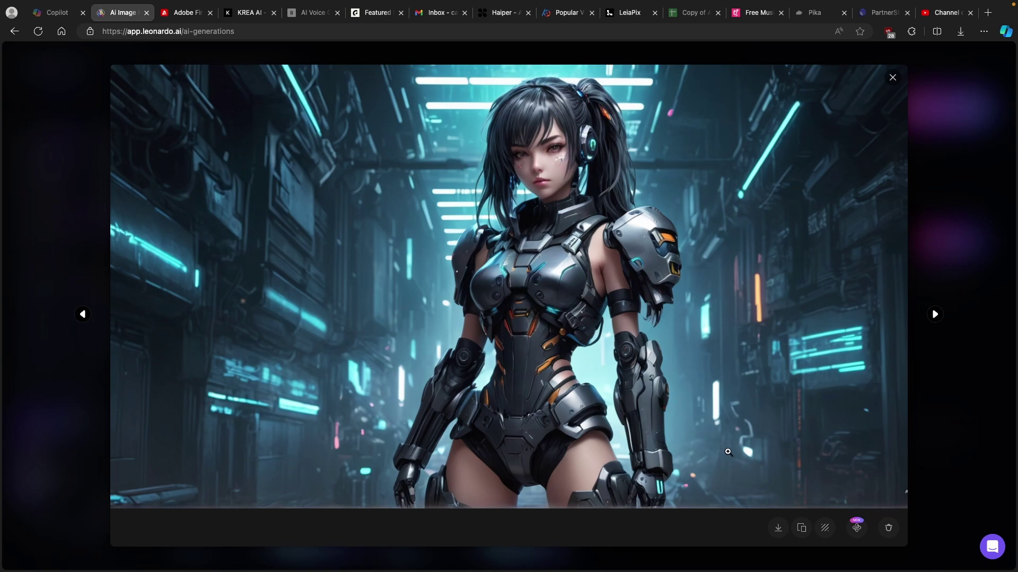
{"action": "left_click", "coordinate": [780, 528]}
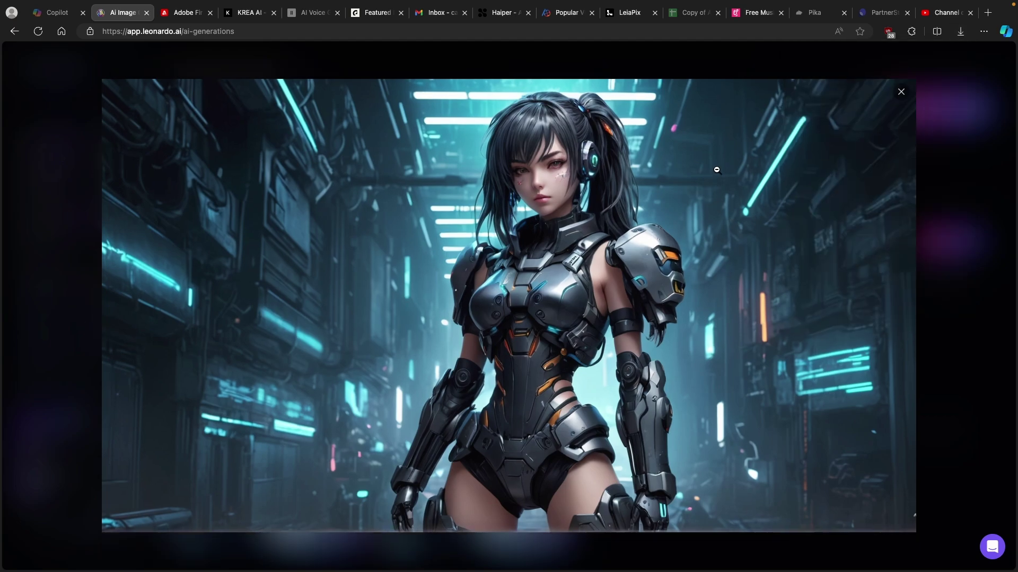
{"action": "left_click", "coordinate": [901, 93]}
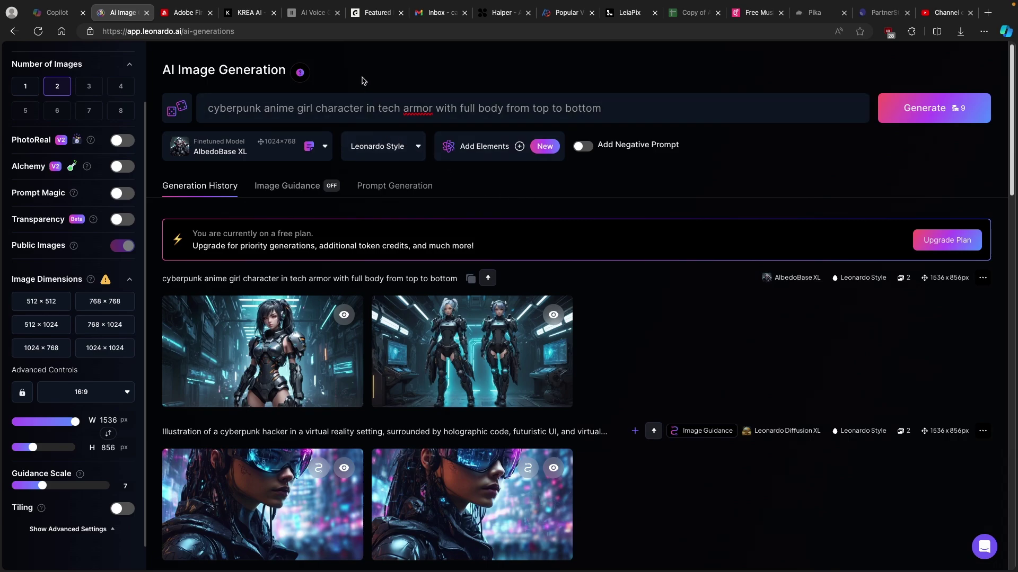
{"action": "left_click", "coordinate": [253, 13]}
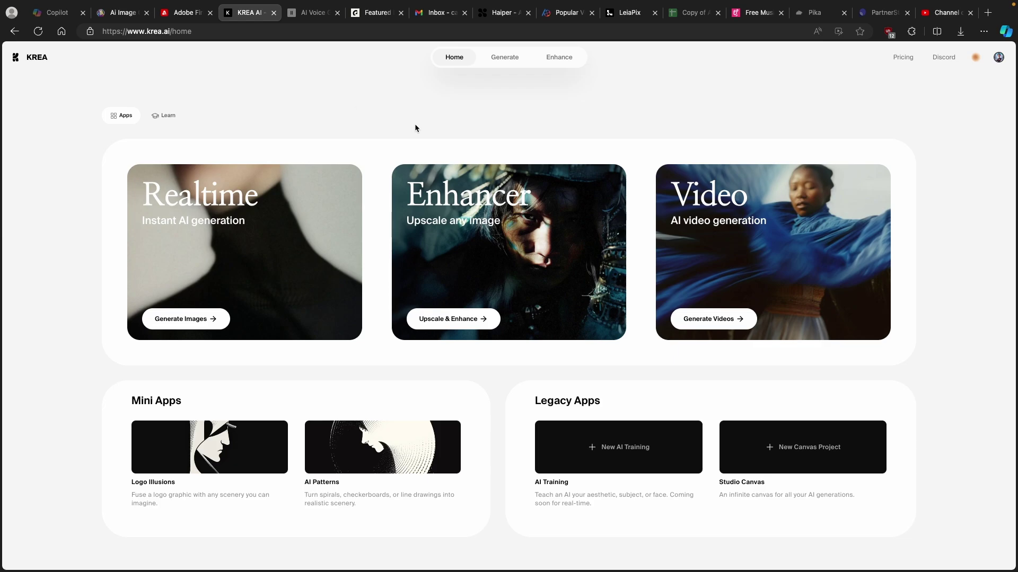
Upload the Default_cyberpunk JPG to KREA's Enhancer and upscale it 2x.
{"action": "left_click", "coordinate": [183, 31]}
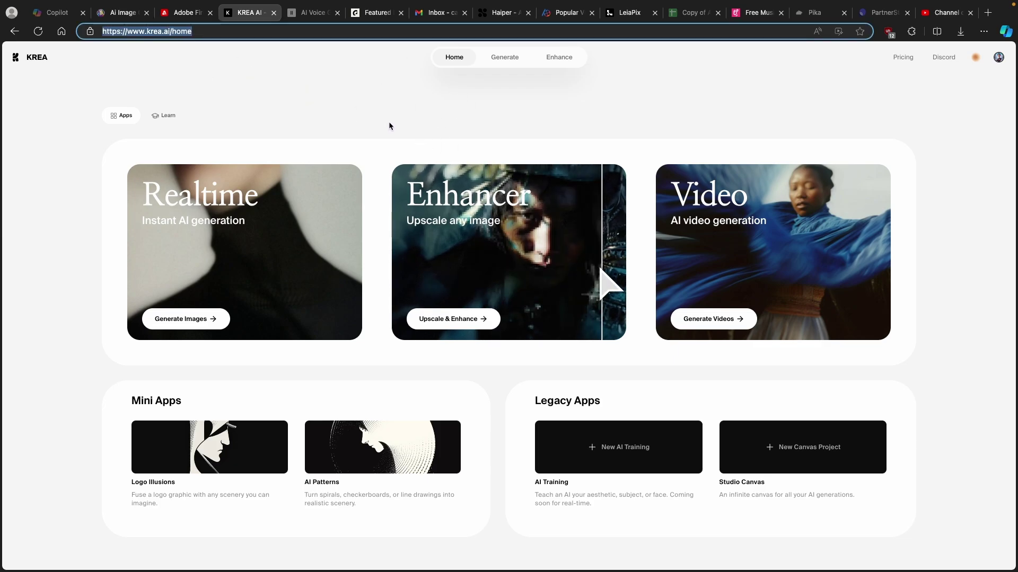
{"action": "left_click", "coordinate": [499, 221]}
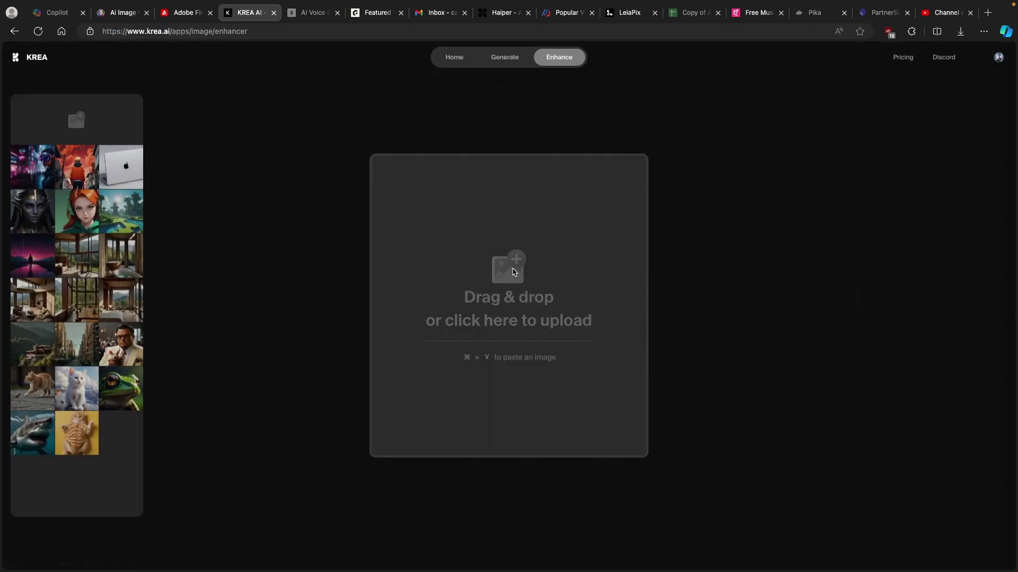
{"action": "left_click", "coordinate": [512, 272]}
{"action": "left_click", "coordinate": [415, 245]}
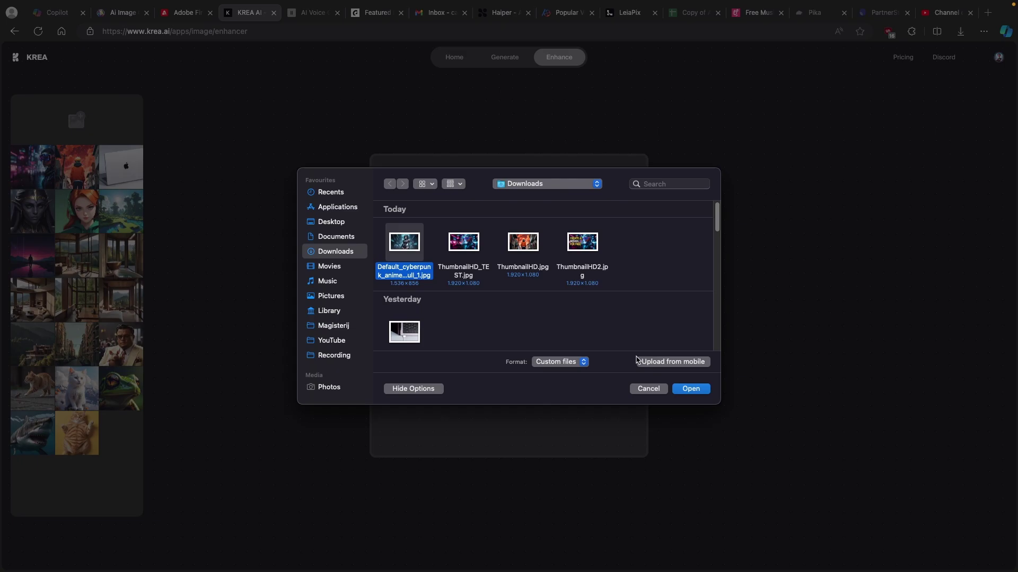
{"action": "left_click", "coordinate": [688, 389]}
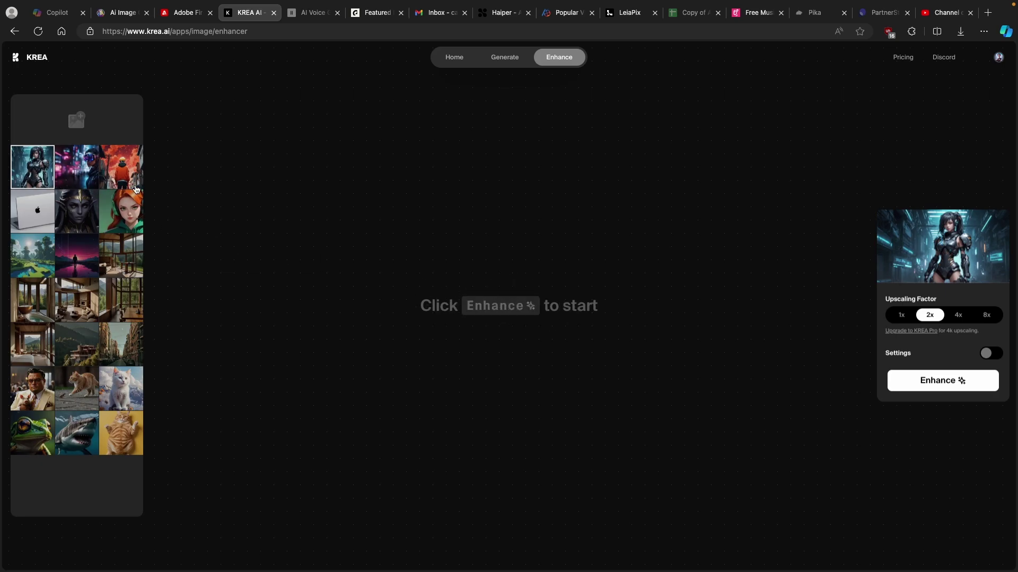
{"action": "left_click", "coordinate": [987, 356]}
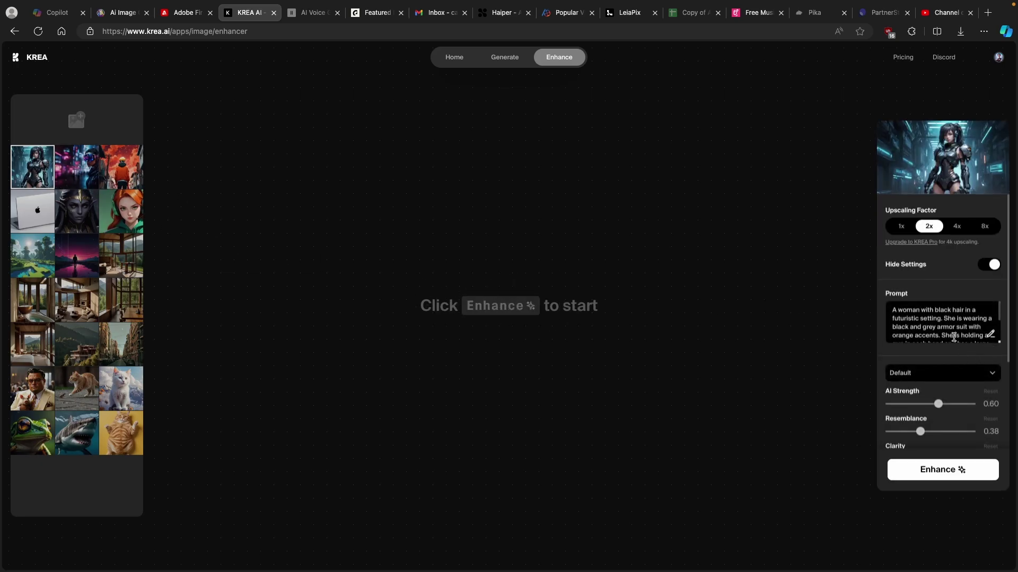
{"action": "scroll", "coordinate": [927, 319], "scroll_direction": "down", "scroll_amount": 2}
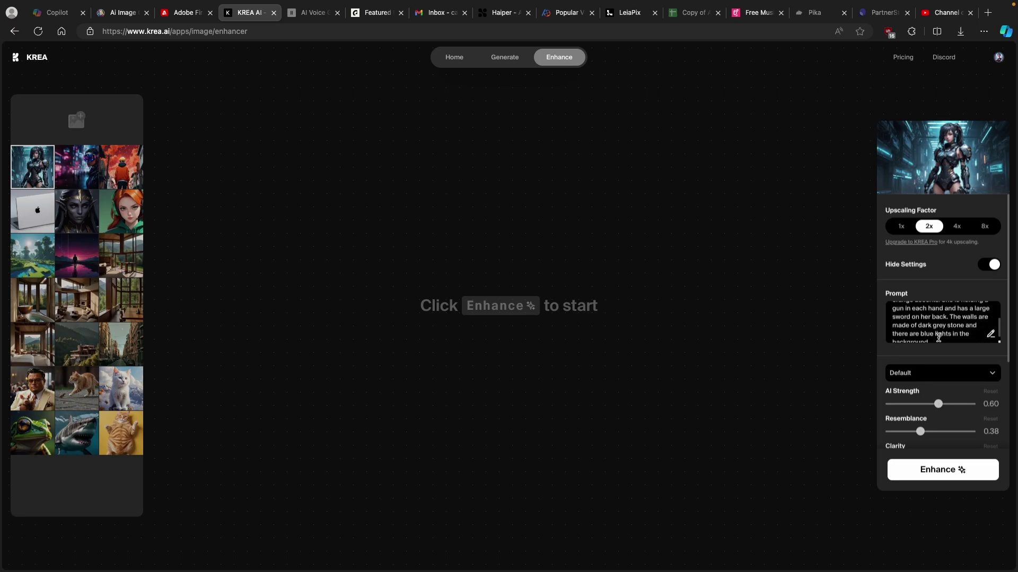
{"action": "scroll", "coordinate": [928, 328], "scroll_direction": "down", "scroll_amount": 1}
{"action": "scroll", "coordinate": [921, 394], "scroll_direction": "down", "scroll_amount": 1}
{"action": "scroll", "coordinate": [916, 383], "scroll_direction": "down", "scroll_amount": 2}
{"action": "scroll", "coordinate": [916, 372], "scroll_direction": "down", "scroll_amount": 2}
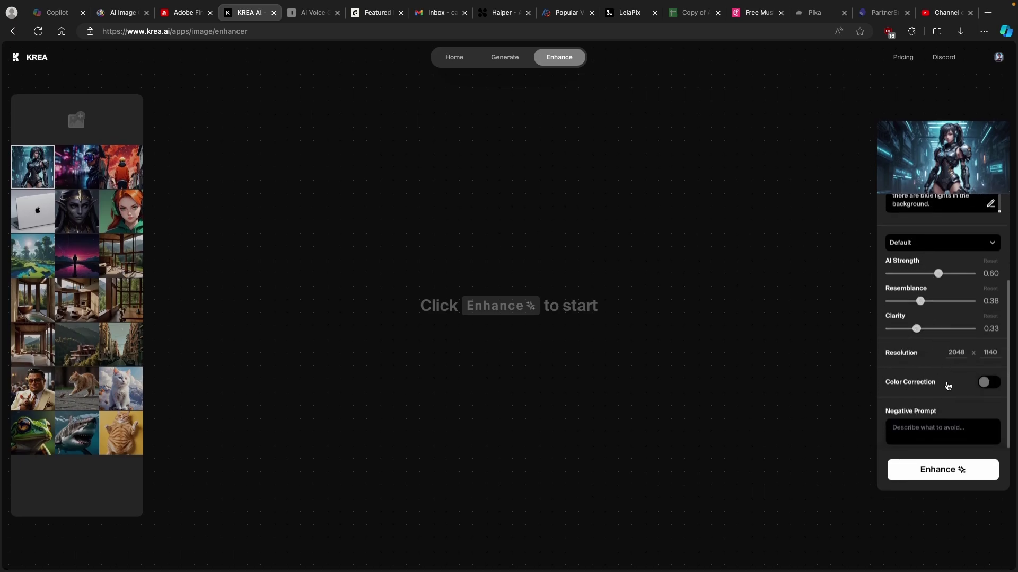
{"action": "scroll", "coordinate": [946, 367], "scroll_direction": "up", "scroll_amount": 4}
{"action": "scroll", "coordinate": [942, 295], "scroll_direction": "up", "scroll_amount": 2}
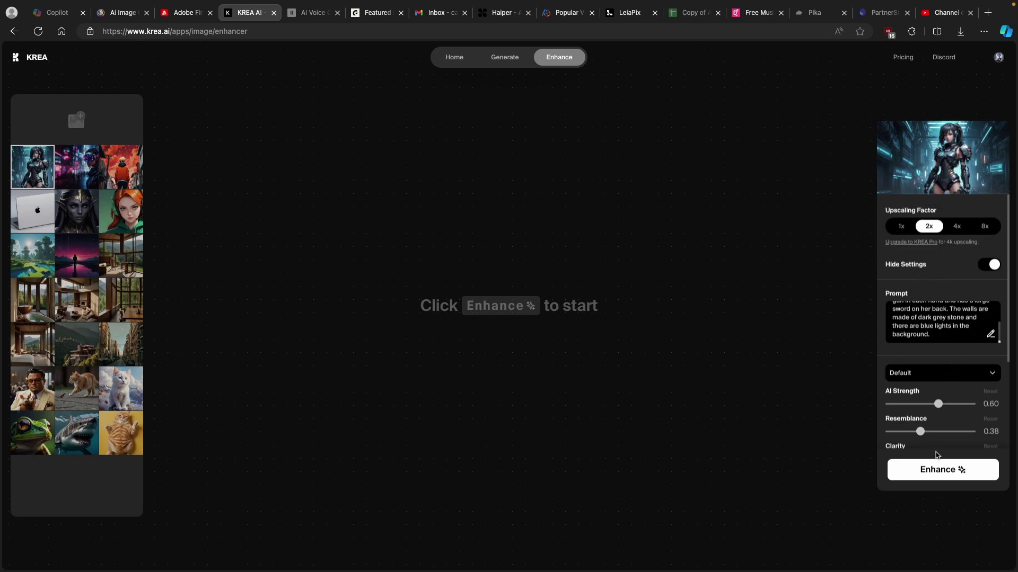
{"action": "left_click", "coordinate": [938, 470]}
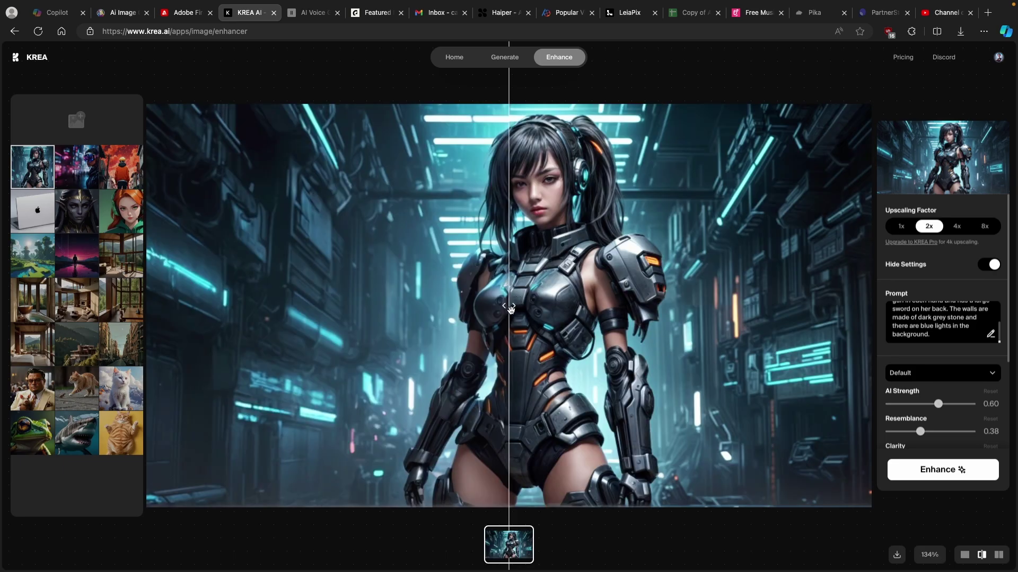
Compare the original and upscaled images with the slider, download the result, and switch to Haiper.
{"action": "left_click_drag", "start_coordinate": [510, 309], "coordinate": [762, 318]}
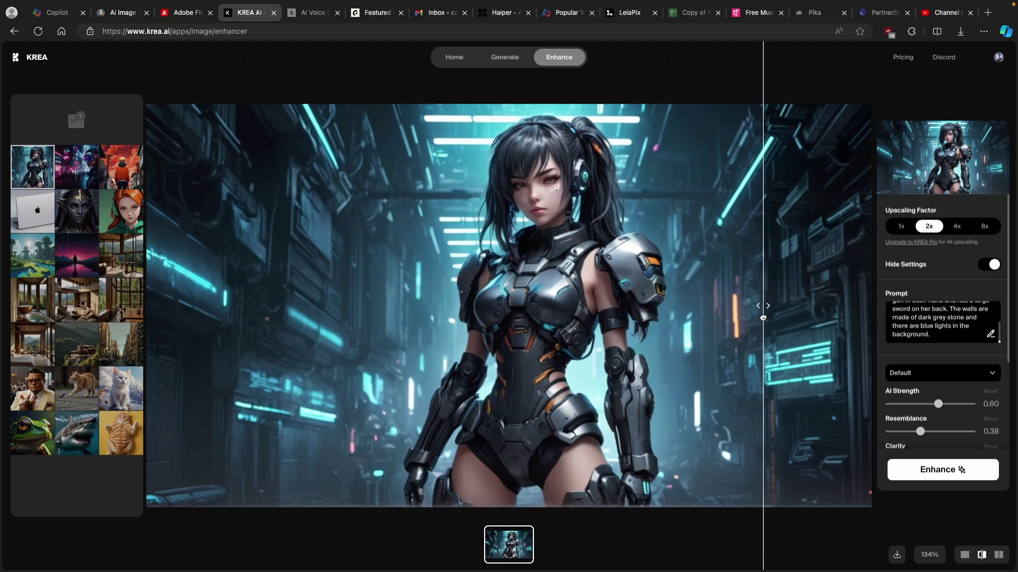
{"action": "left_click_drag", "start_coordinate": [763, 318], "coordinate": [289, 322]}
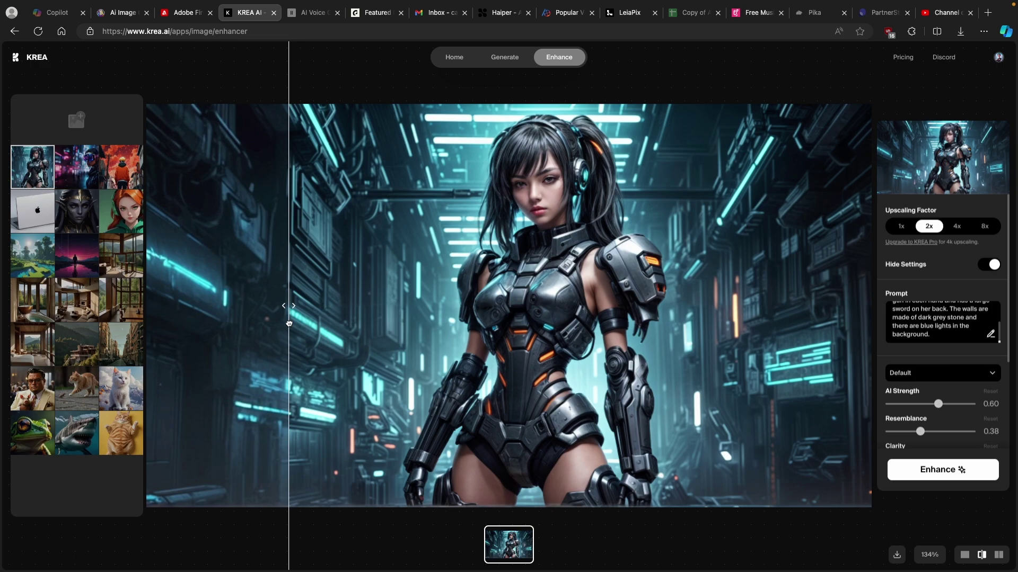
{"action": "mouse_move", "coordinate": [289, 323]}
{"action": "left_mouse_down"}
{"action": "mouse_move", "coordinate": [299, 322]}
{"action": "mouse_move", "coordinate": [152, 312]}
{"action": "left_mouse_up"}
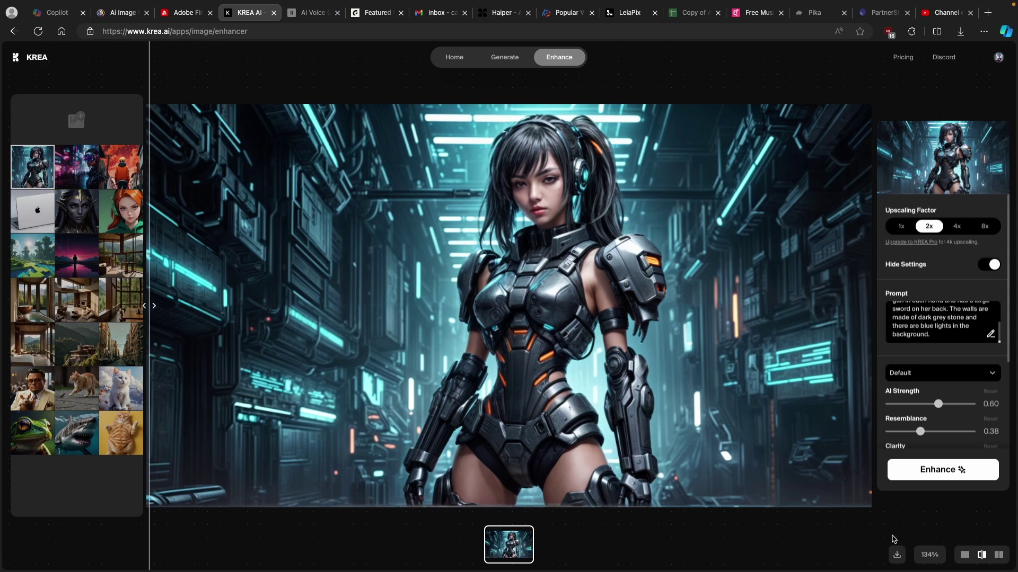
{"action": "left_click", "coordinate": [896, 558]}
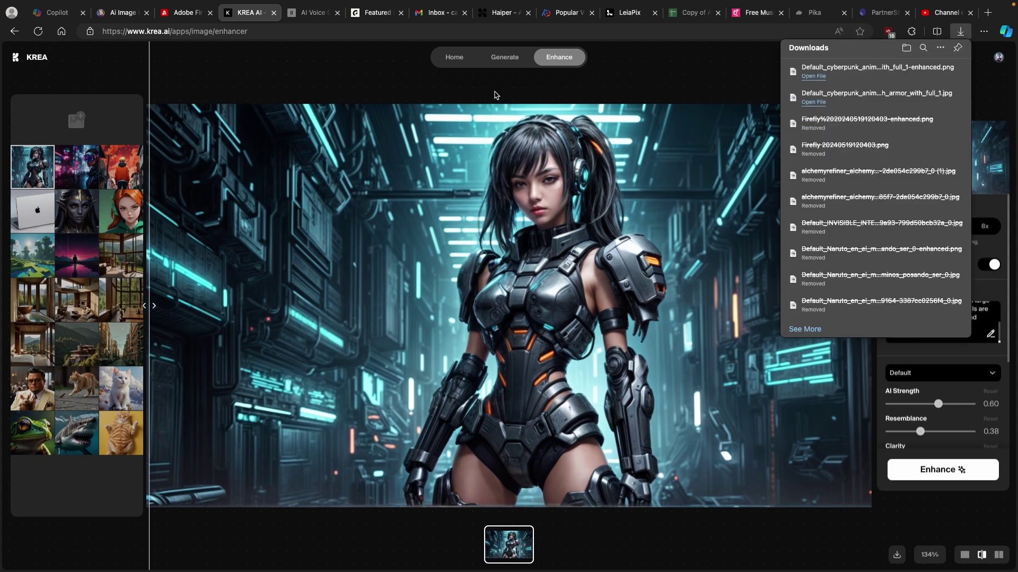
{"action": "left_click", "coordinate": [496, 12]}
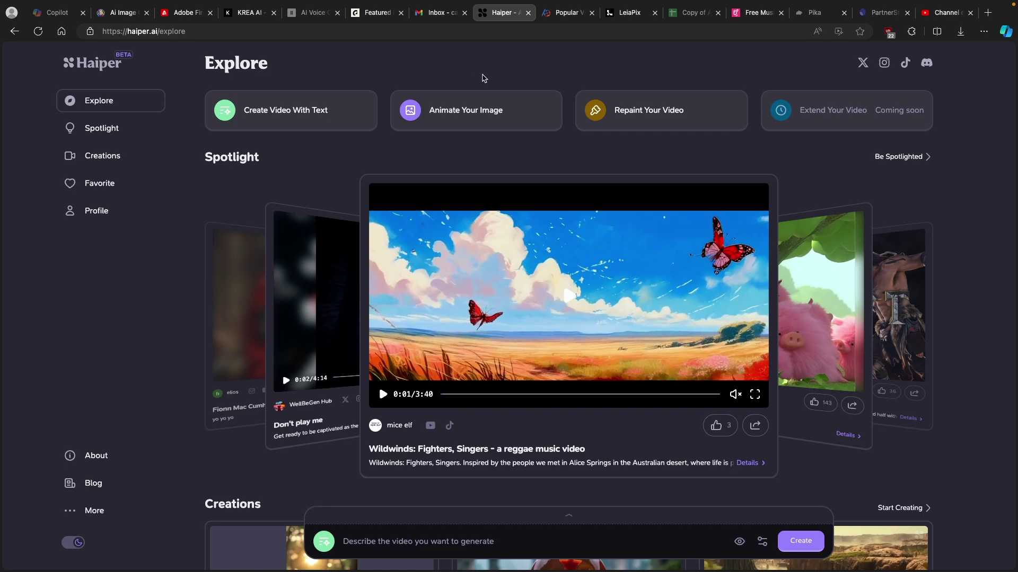
Upload the enhanced cyberpunk girl image to Haiper's image-animation tool.
{"action": "left_click", "coordinate": [424, 31]}
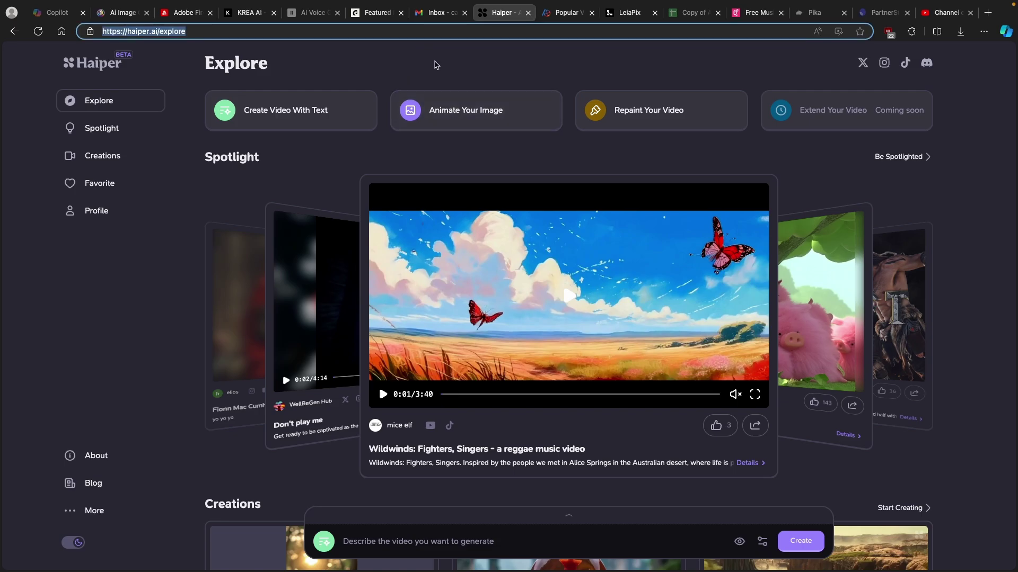
{"action": "left_click", "coordinate": [476, 123]}
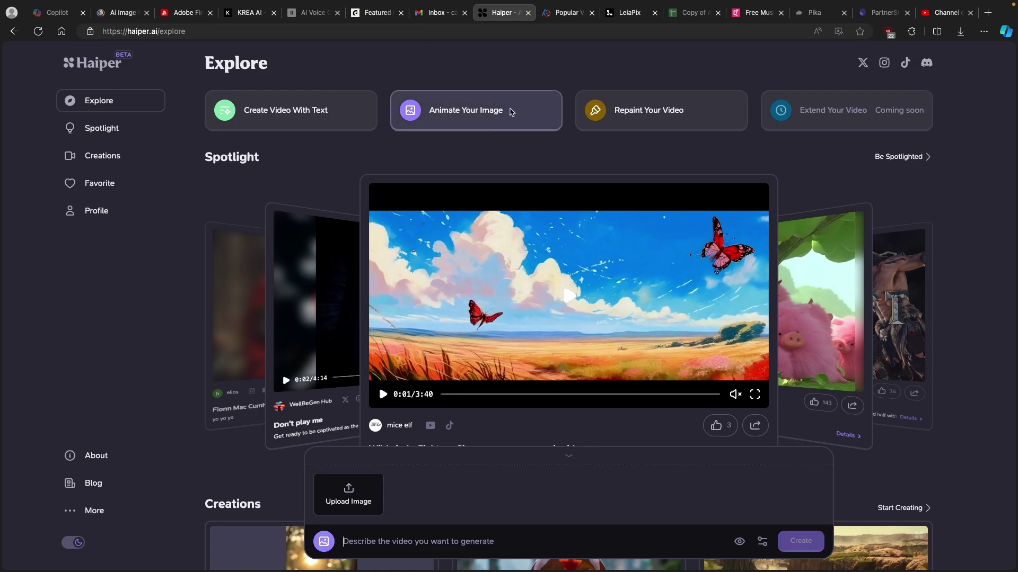
{"action": "left_click", "coordinate": [355, 500]}
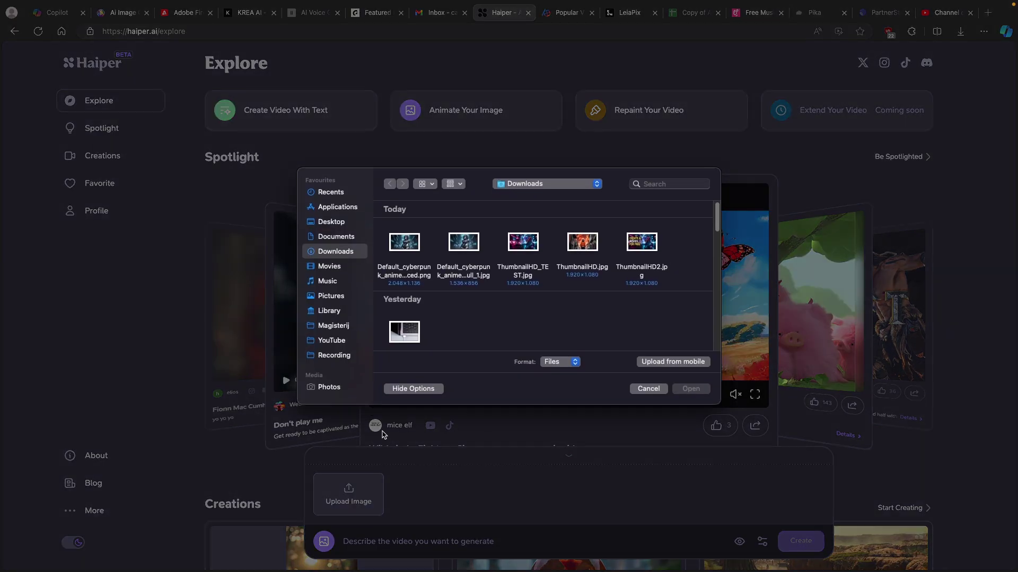
{"action": "left_click", "coordinate": [424, 244]}
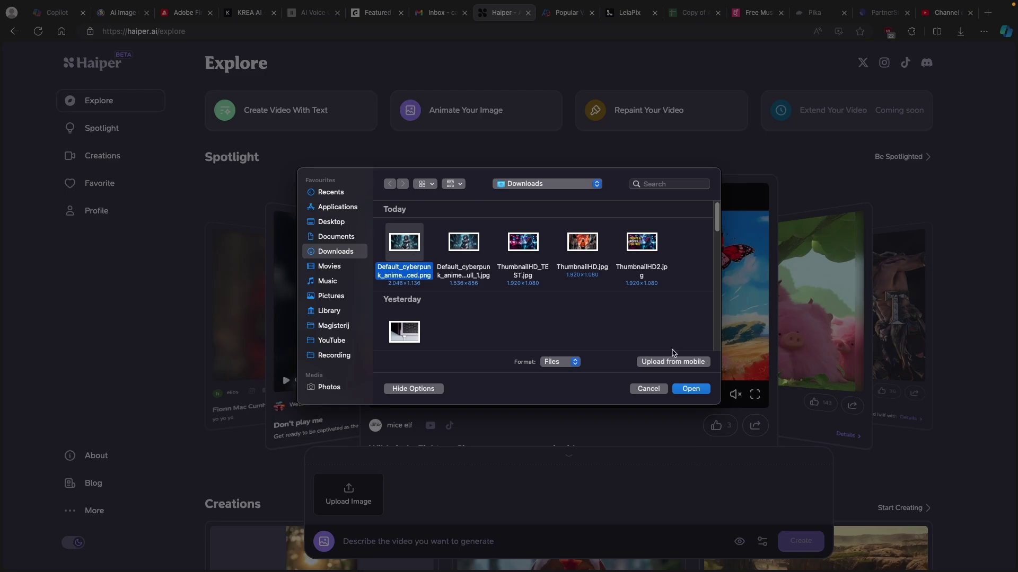
{"action": "left_click", "coordinate": [691, 389]}
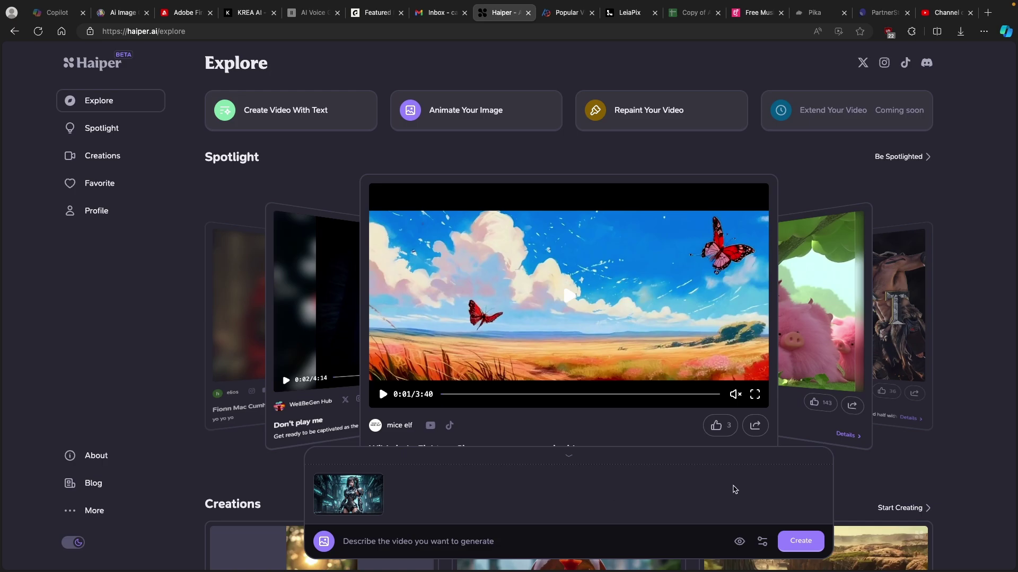
Set the video duration to 4 seconds and submit it for generation.
{"action": "left_click", "coordinate": [762, 542]}
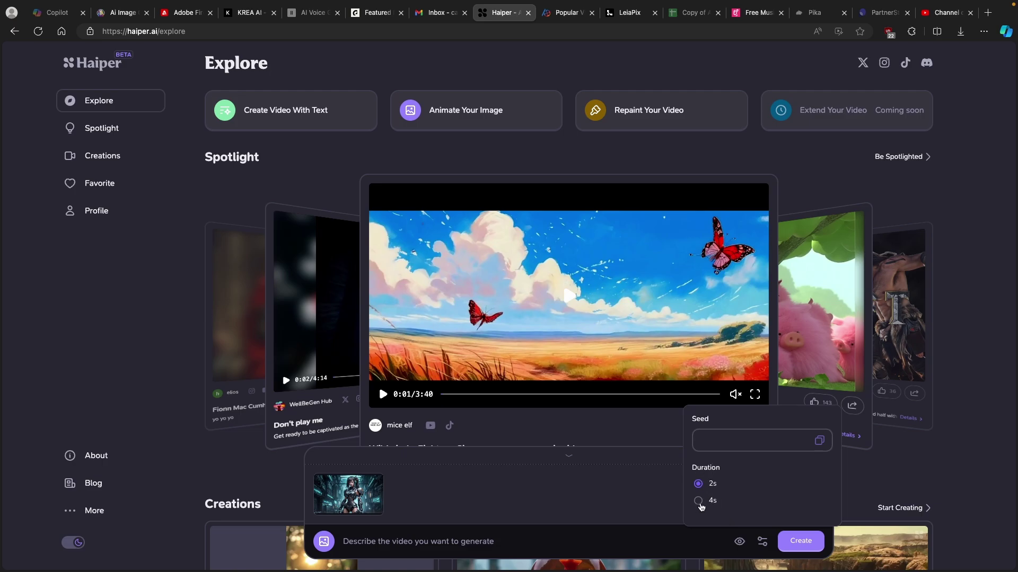
{"action": "left_click", "coordinate": [699, 501]}
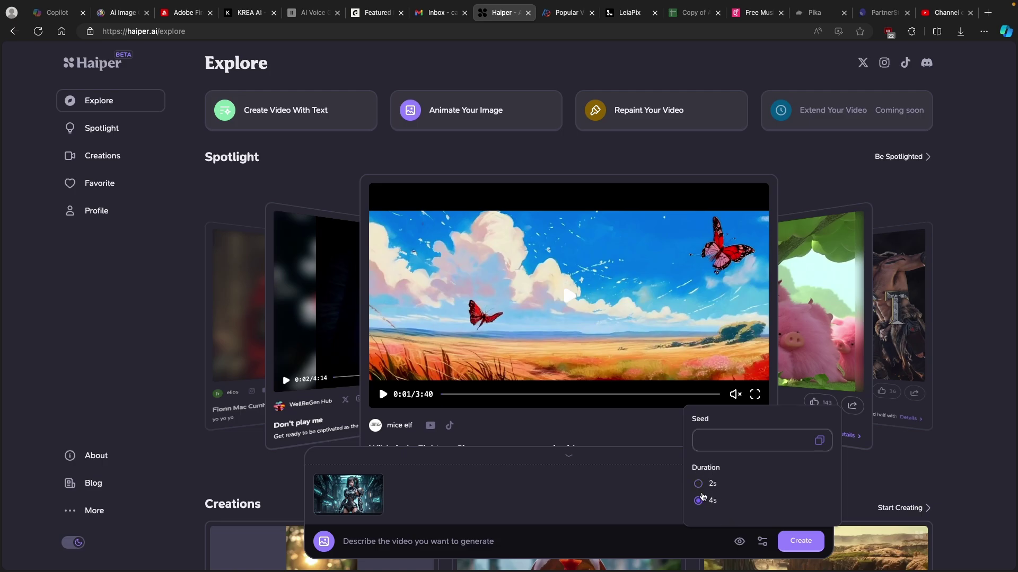
{"action": "left_click", "coordinate": [651, 496]}
{"action": "left_click", "coordinate": [801, 540]}
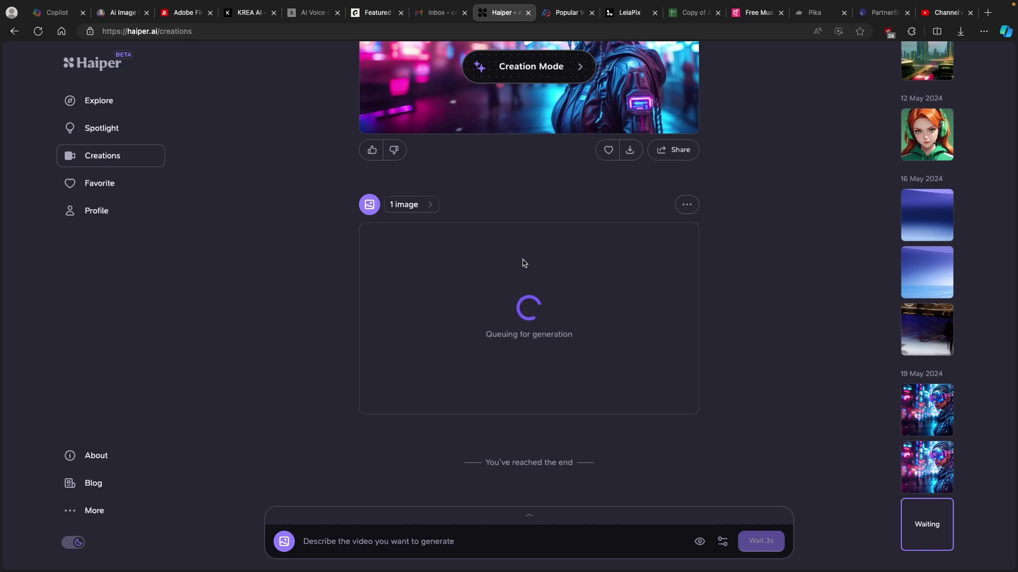
Switch to the PixVerse tab showing its Popular Videos gallery.
{"action": "left_click", "coordinate": [562, 16]}
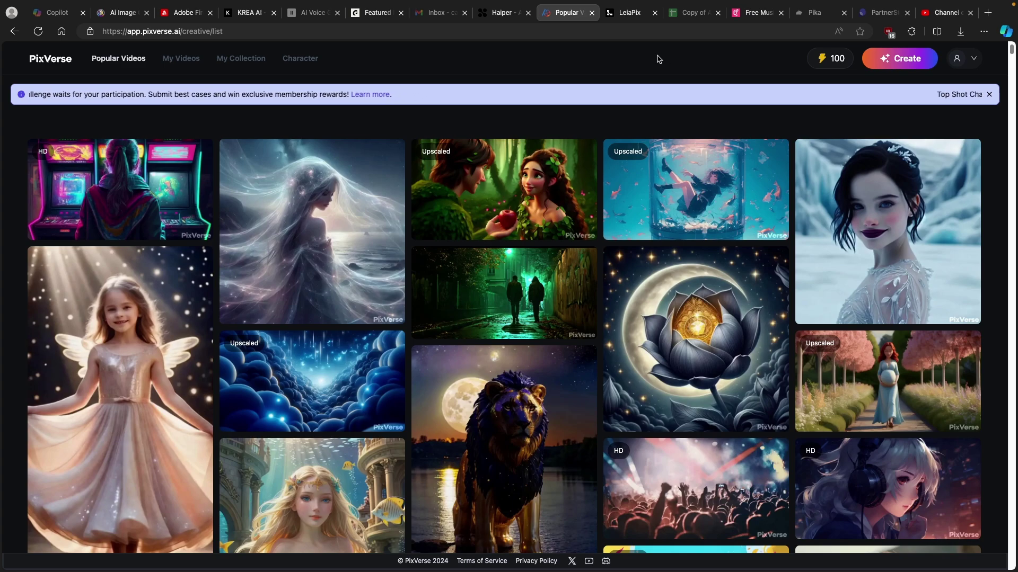
Upload the upscaled cyberpunk girl PNG to PixVerse's image-to-video form.
{"action": "left_click", "coordinate": [891, 60]}
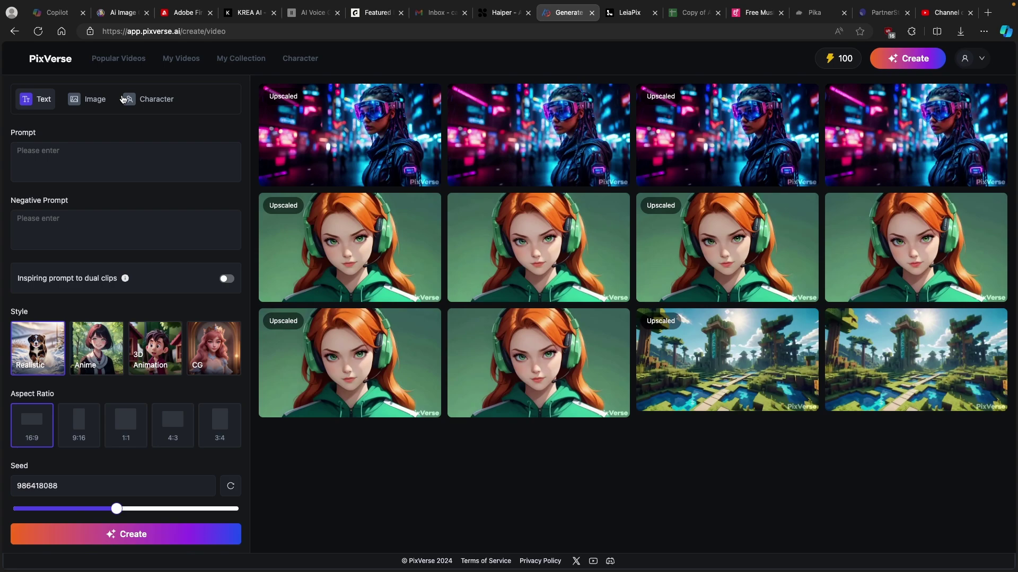
{"action": "left_click", "coordinate": [90, 104]}
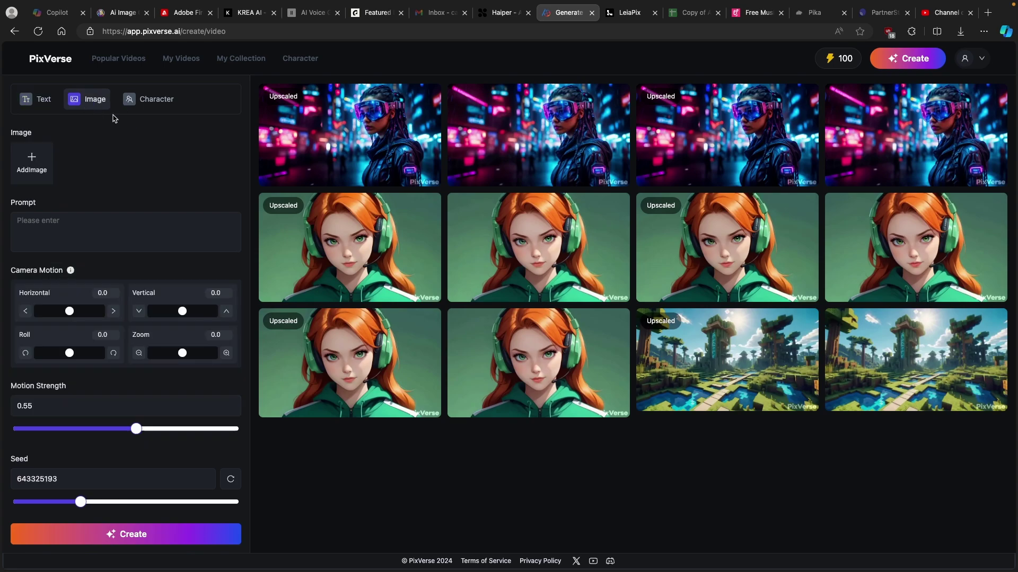
{"action": "mouse_move", "coordinate": [32, 162]}
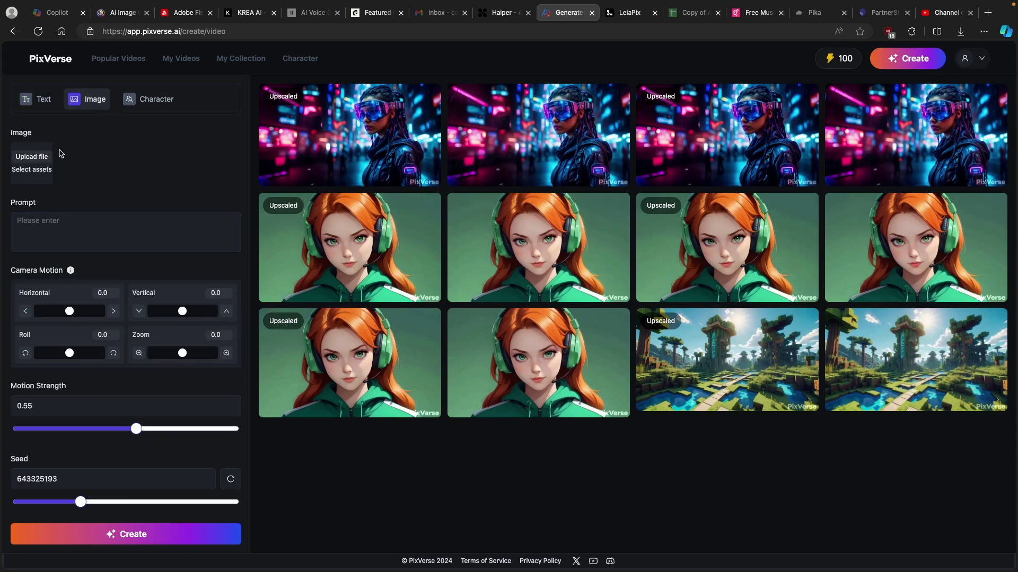
{"action": "left_click", "coordinate": [59, 154]}
{"action": "left_click", "coordinate": [415, 250]}
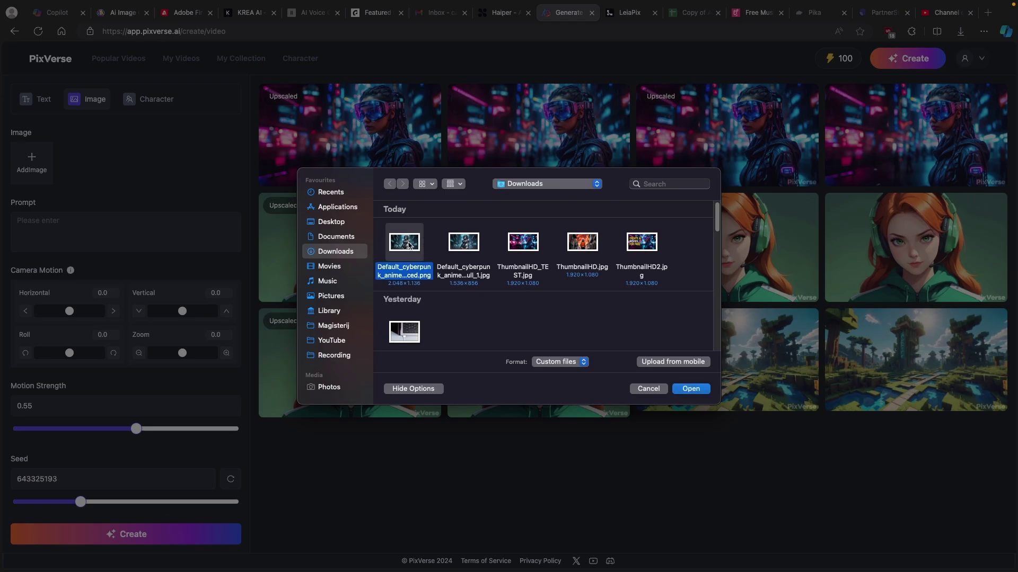
{"action": "left_click", "coordinate": [692, 389]}
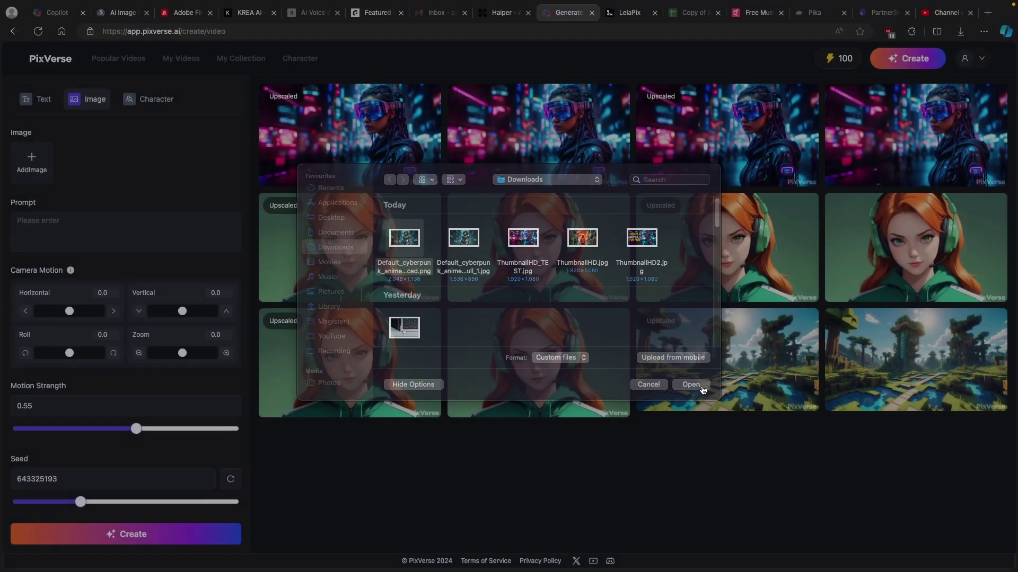
Enter a '/' prompt, change the seed, and generate the video.
{"action": "left_click", "coordinate": [76, 226]}
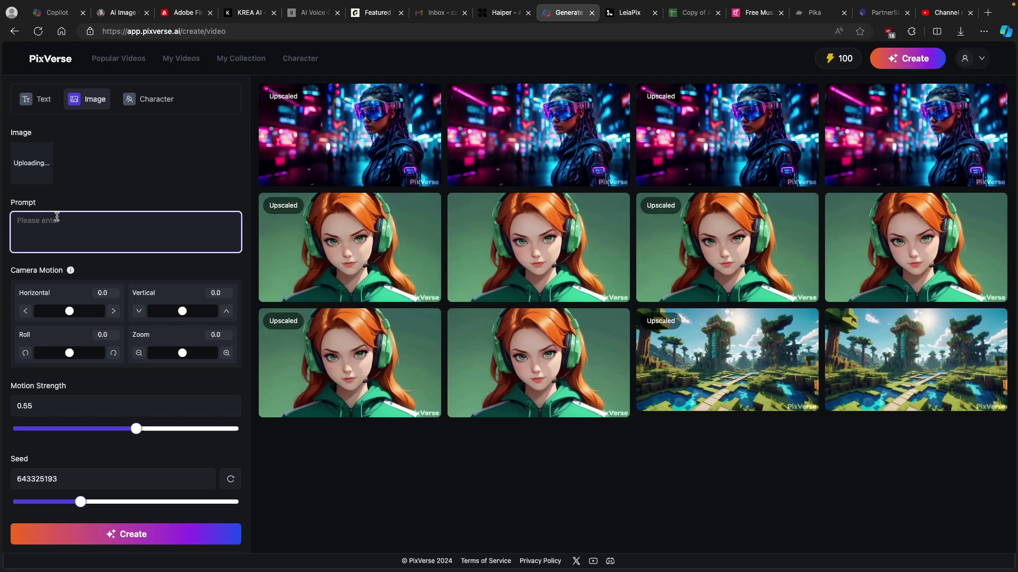
{"action": "type", "text": "/"}
{"action": "left_click_drag", "start_coordinate": [80, 502], "coordinate": [120, 502]}
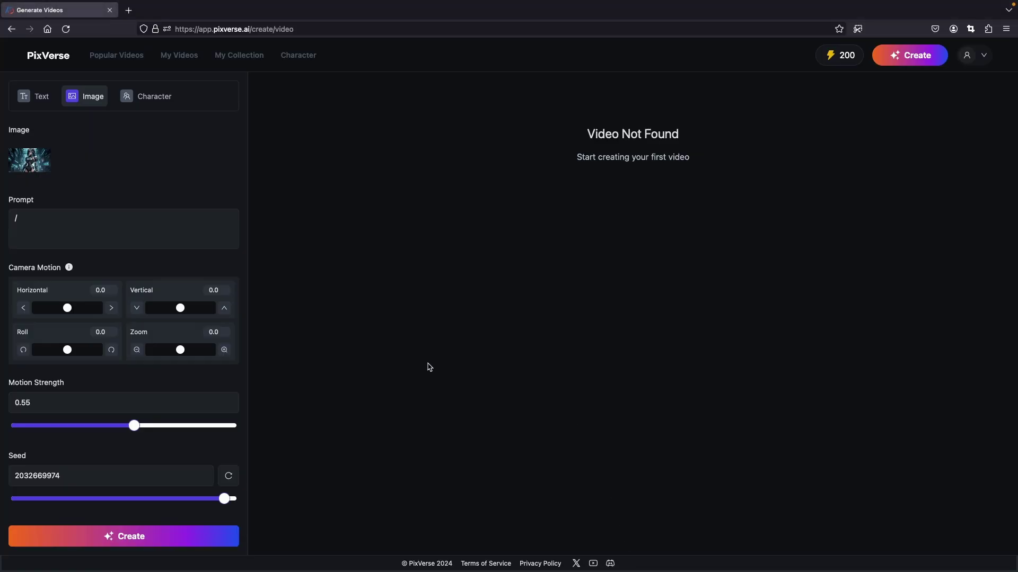
{"action": "left_click", "coordinate": [200, 544]}
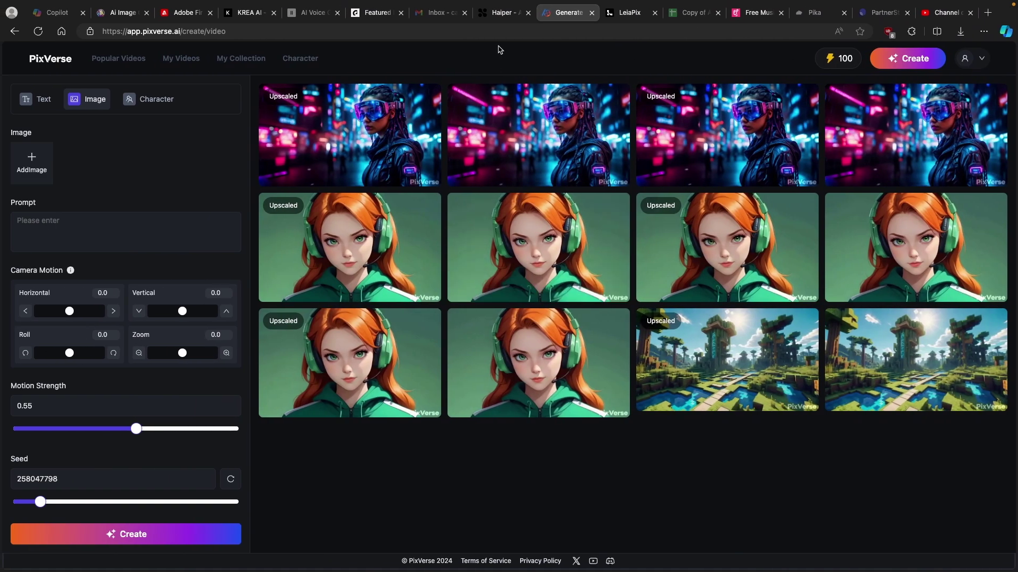
Play Haiper's finished cyberpunk girl video full screen, exit, then go to Epidemic Sound.
{"action": "left_click", "coordinate": [501, 12]}
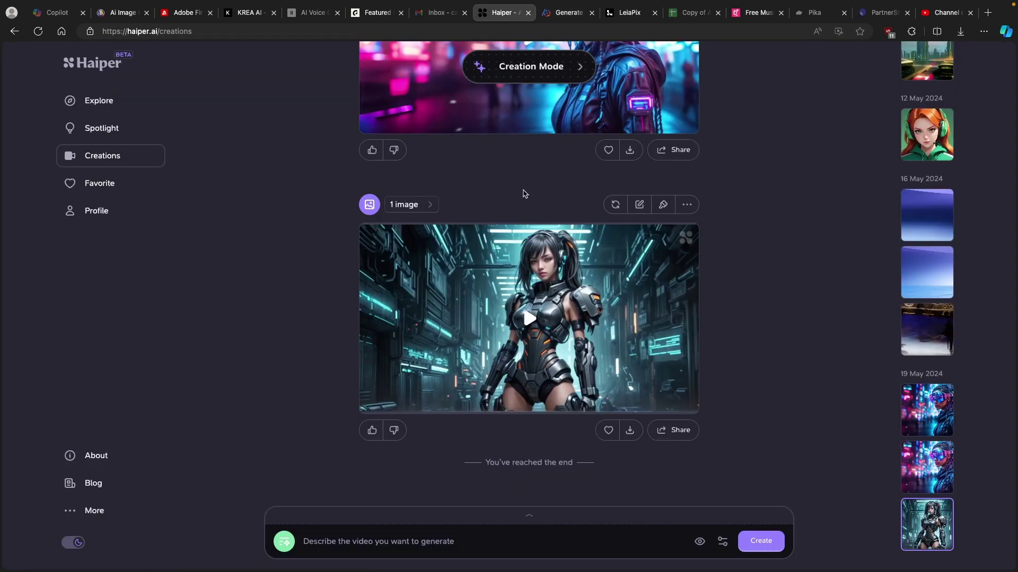
{"action": "left_click", "coordinate": [685, 399]}
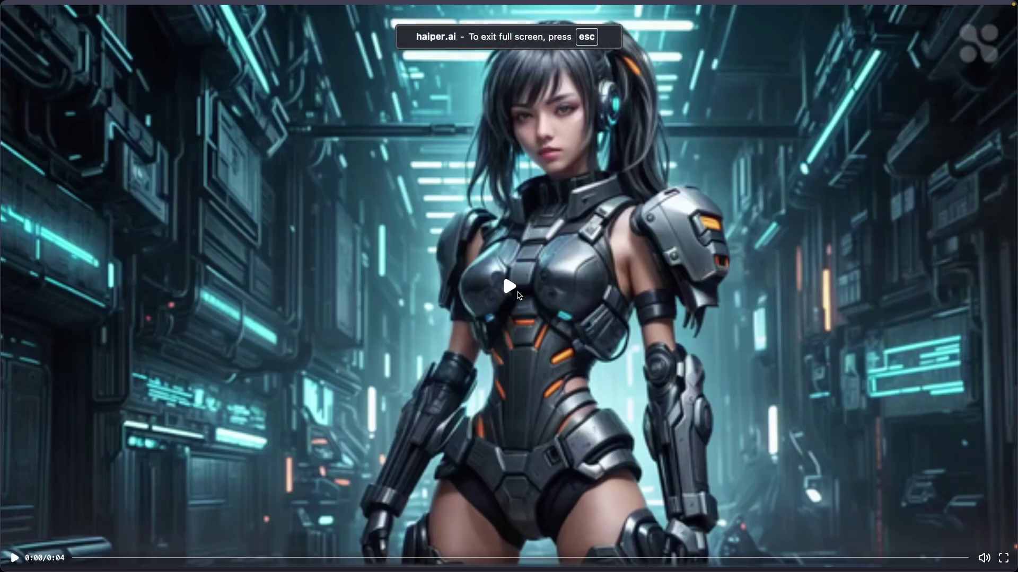
{"action": "left_click", "coordinate": [509, 289]}
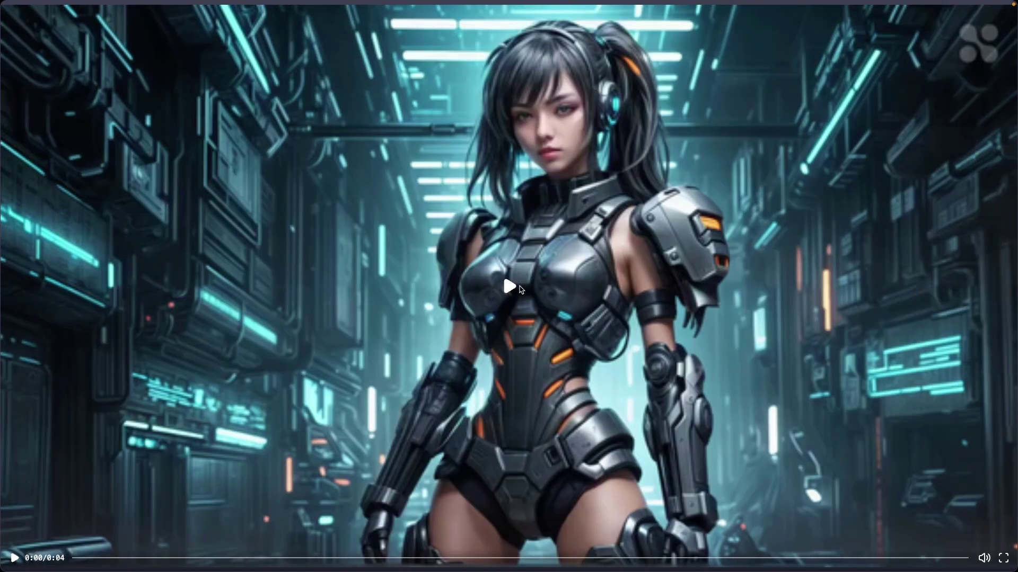
{"action": "key", "text": "Escape"}
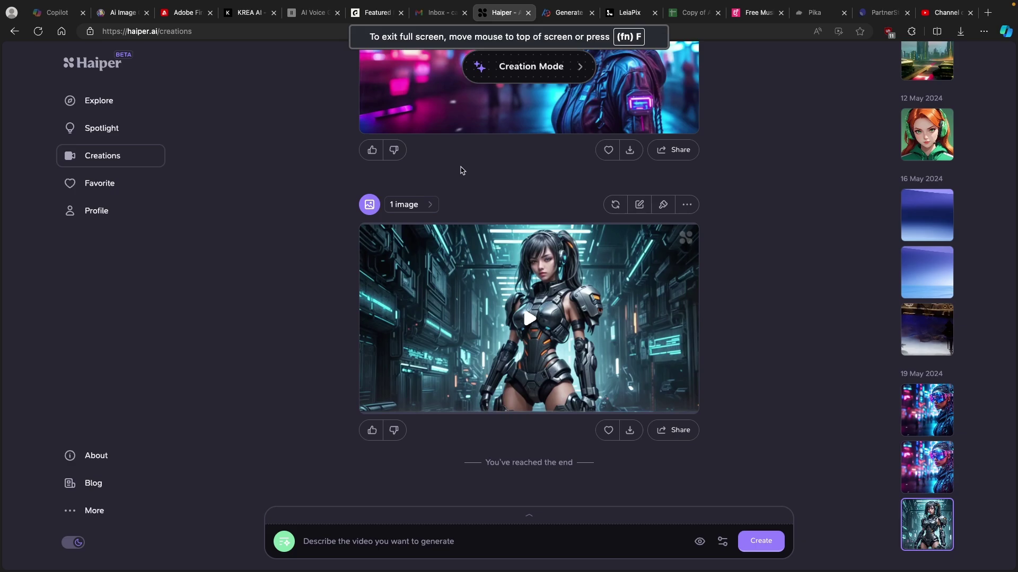
{"action": "left_click", "coordinate": [366, 18]}
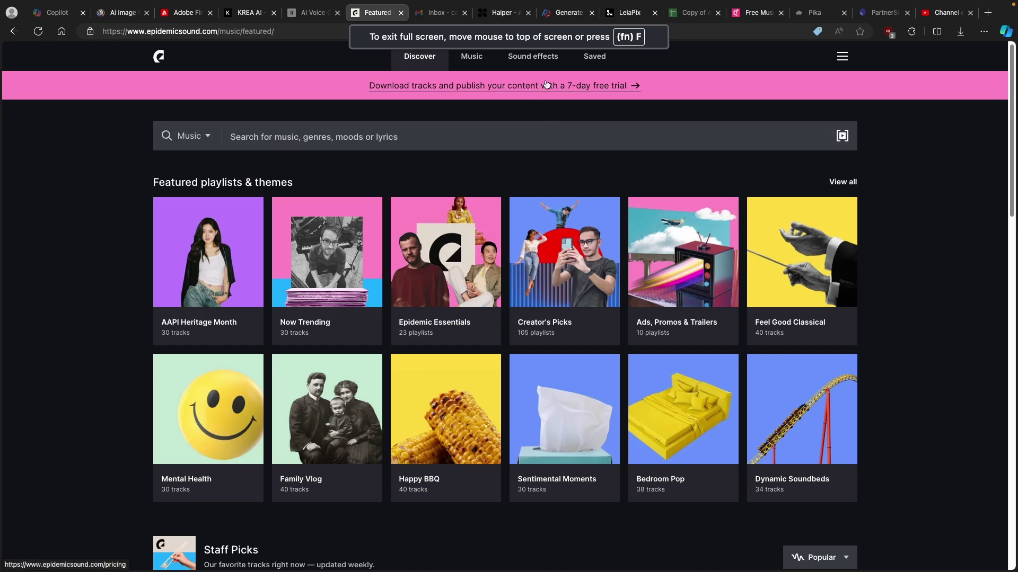
{"action": "scroll", "coordinate": [550, 199], "scroll_direction": "down", "scroll_amount": 3}
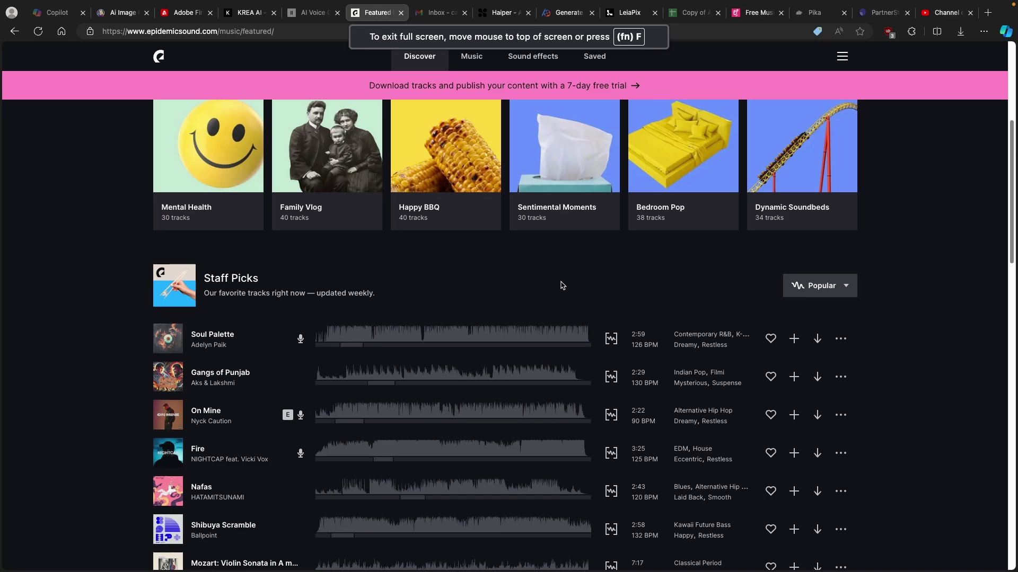
{"action": "scroll", "coordinate": [546, 275], "scroll_direction": "down", "scroll_amount": 1}
{"action": "scroll", "coordinate": [505, 243], "scroll_direction": "down", "scroll_amount": 1}
{"action": "scroll", "coordinate": [398, 244], "scroll_direction": "down", "scroll_amount": 2}
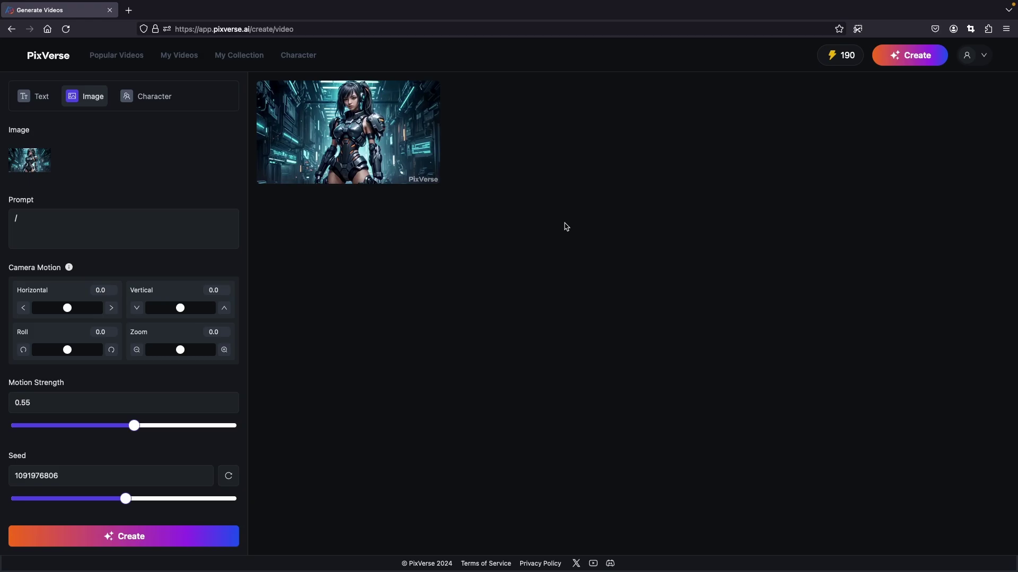
{"action": "mouse_move", "coordinate": [348, 132]}
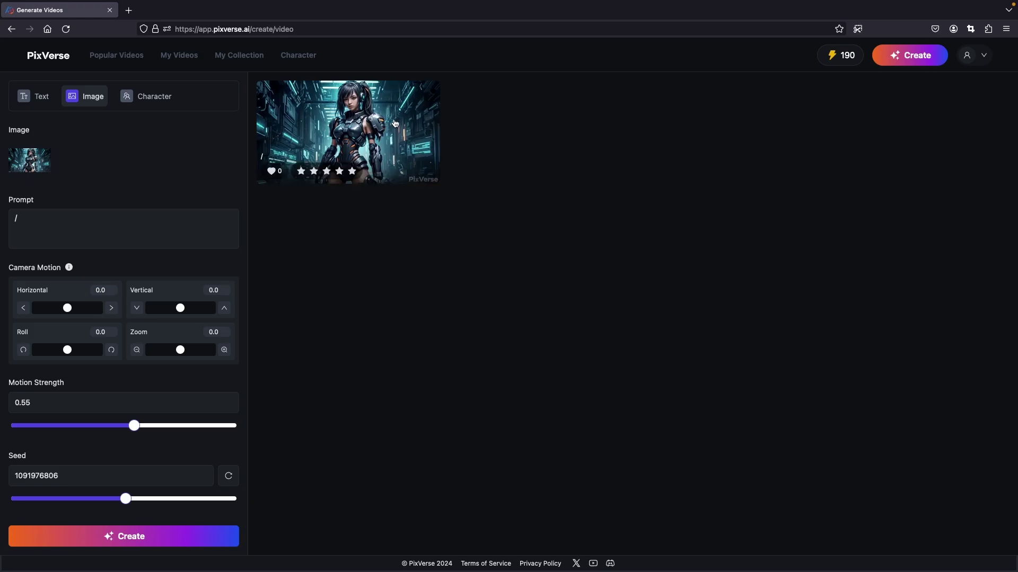
Open the generated armour-girl video's detail page to view its motion strength, seed and 480p quality.
{"action": "left_click", "coordinate": [393, 123]}
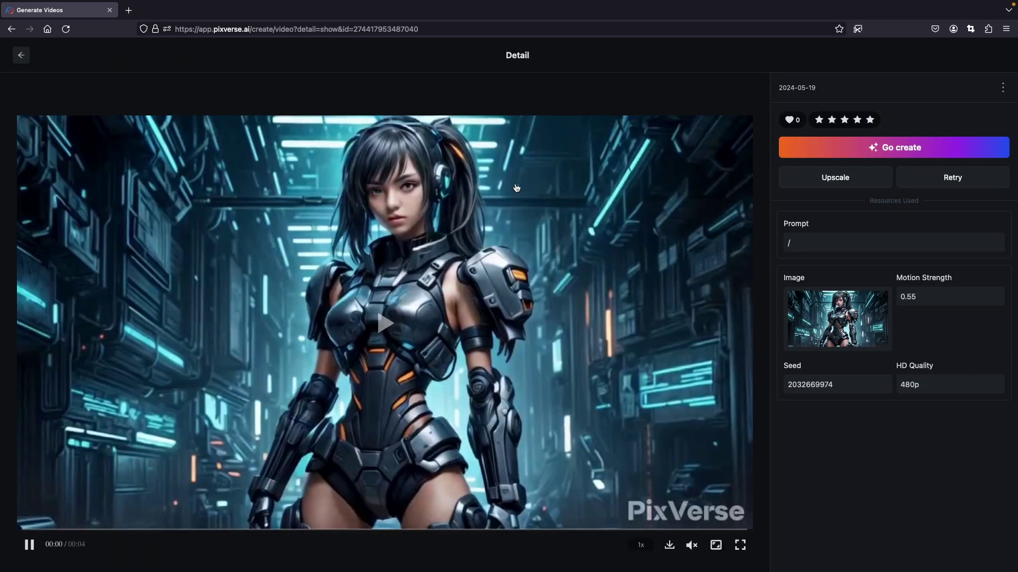